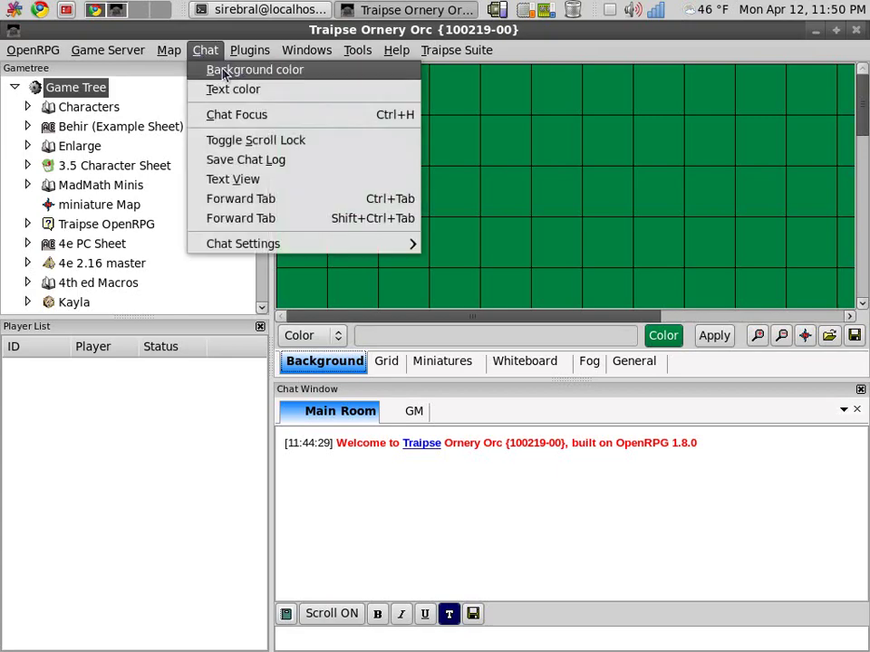
Step: Change the chat background color to the gray palette swatch just before the lightest one
left_click(447, 533)
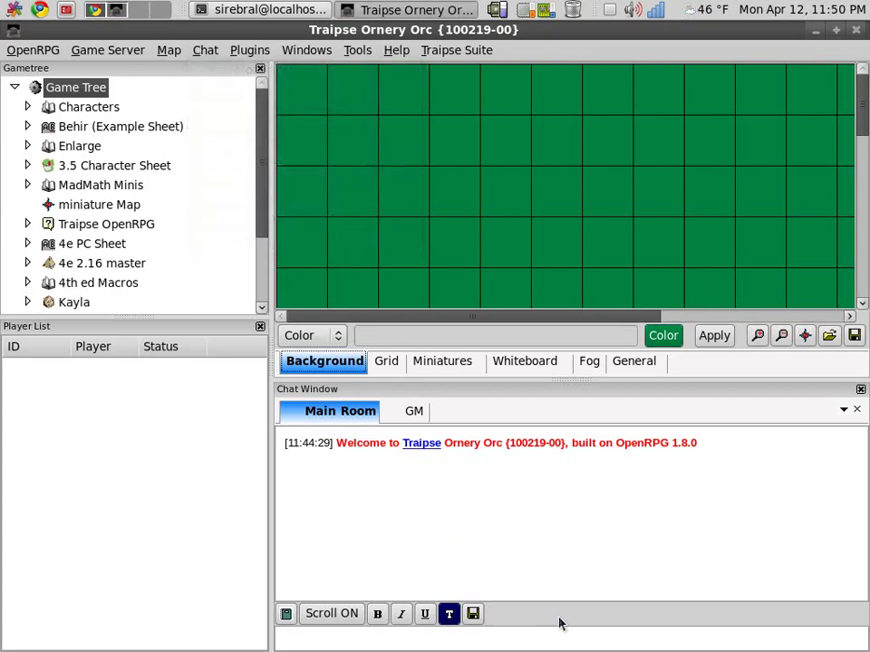
left_click(207, 52)
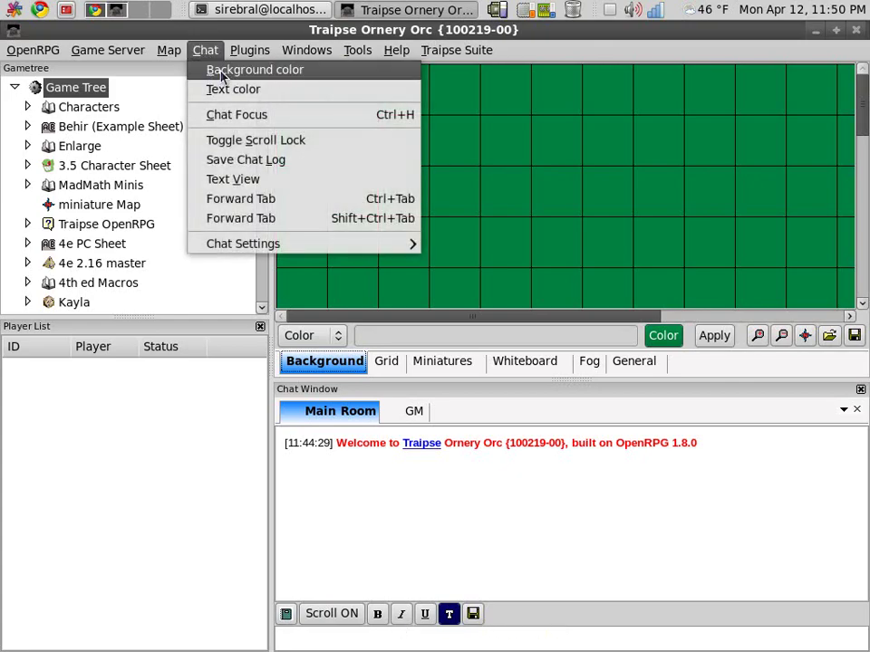
left_click(222, 73)
left_click_drag(469, 227, 352, 69)
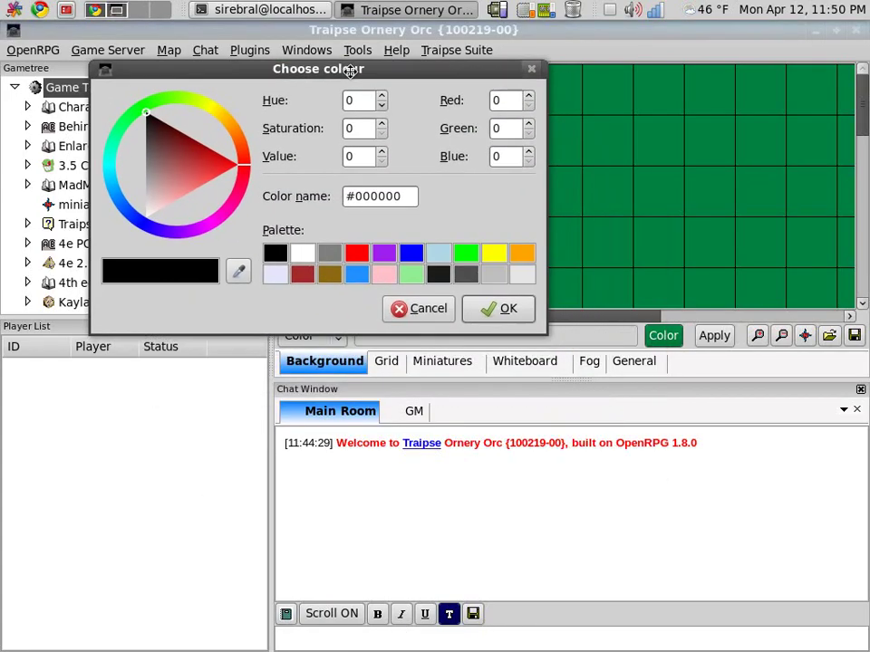
left_click(467, 278)
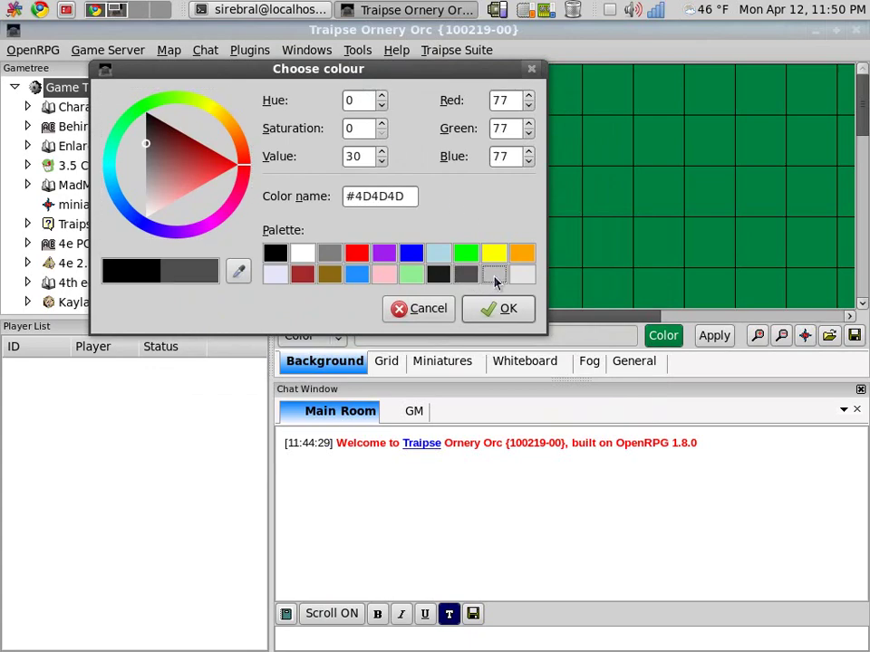
left_click(493, 276)
left_click(500, 308)
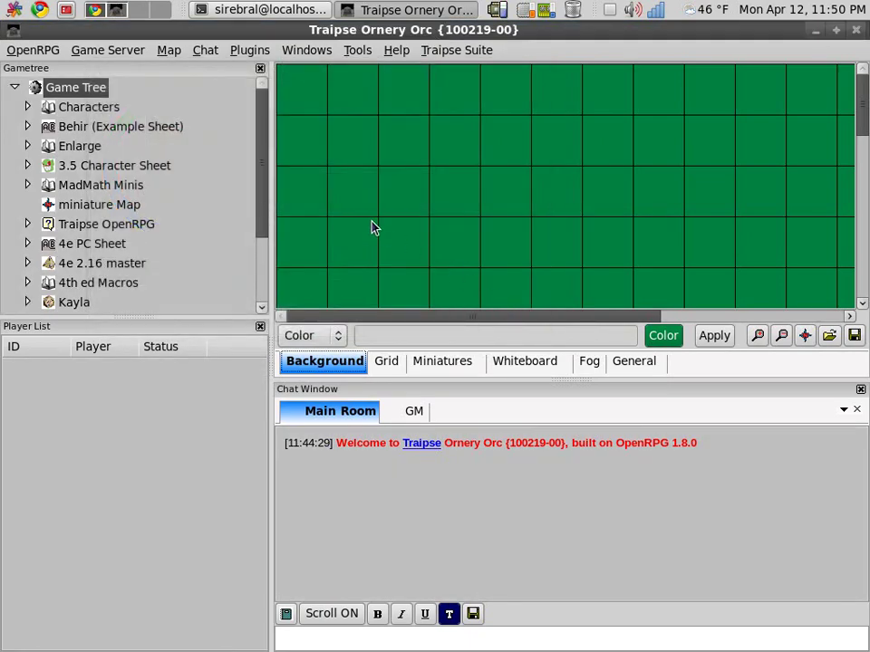
Step: Set the chat background color to the lightest gray palette swatch, #E5E5E5
left_click(206, 50)
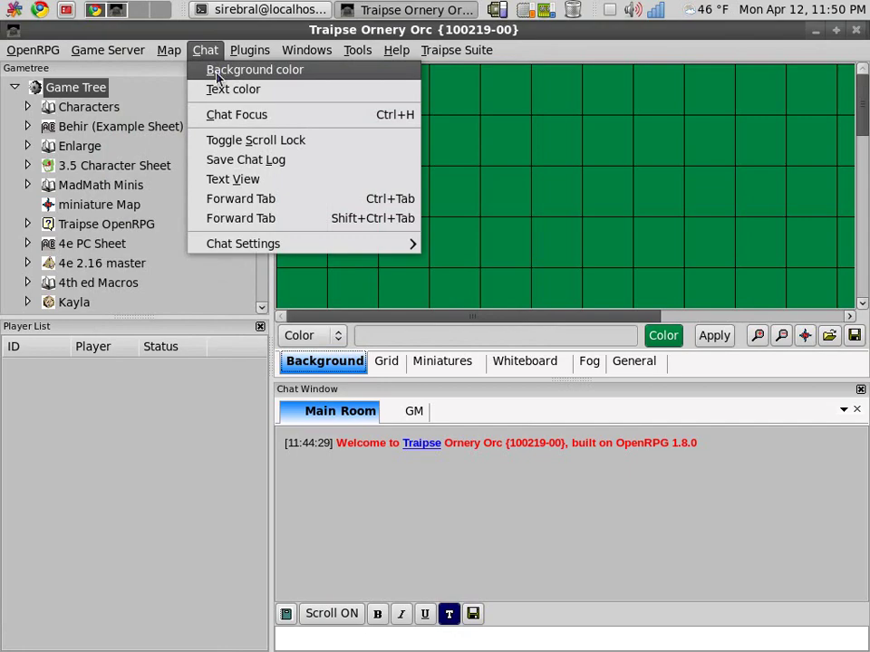
left_click(217, 73)
left_click(640, 434)
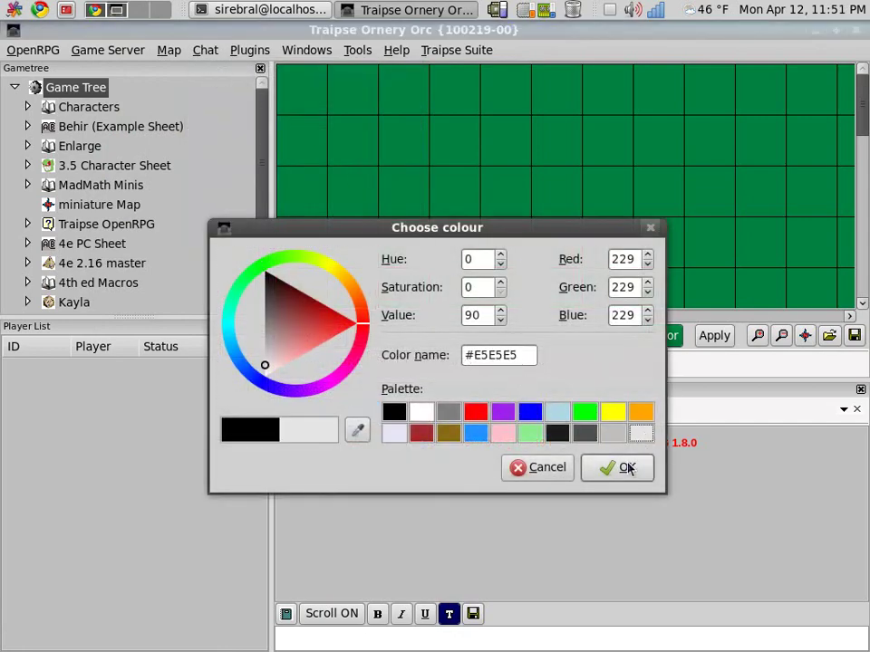
left_click(625, 468)
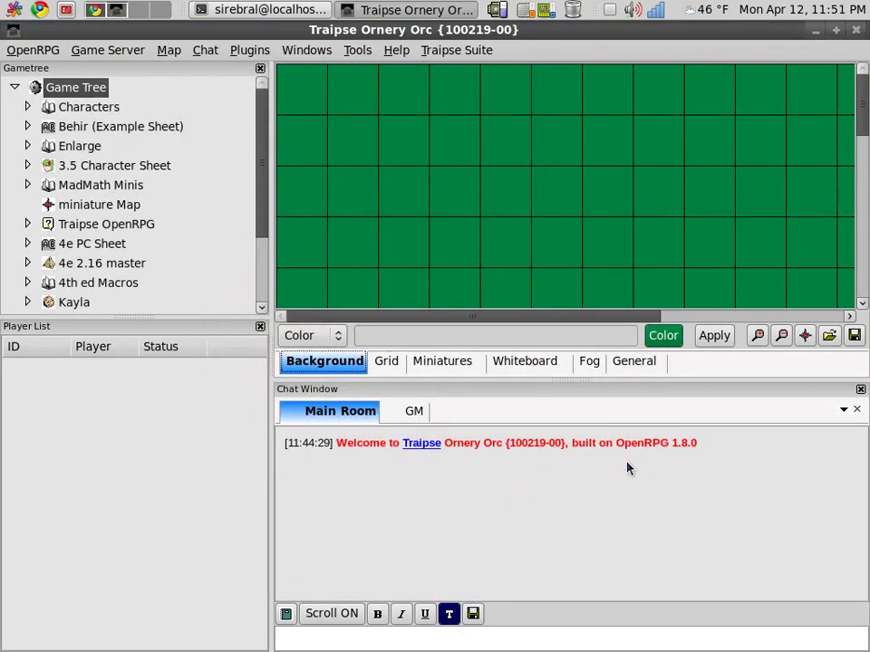
Step: Use Chat Focus to reach the chat entry, send the message "lkjdfkl;jasfkl" to the Main Room, and highlight the welcome line's timestamp
left_click(206, 51)
left_click(237, 117)
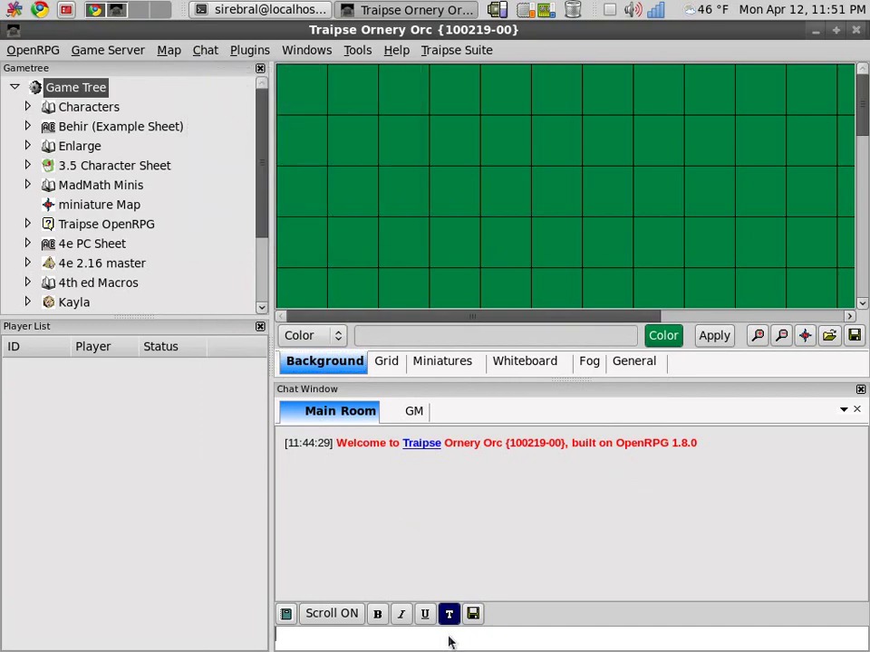
type("lkjdfkl;jasfkl")
key("Return")
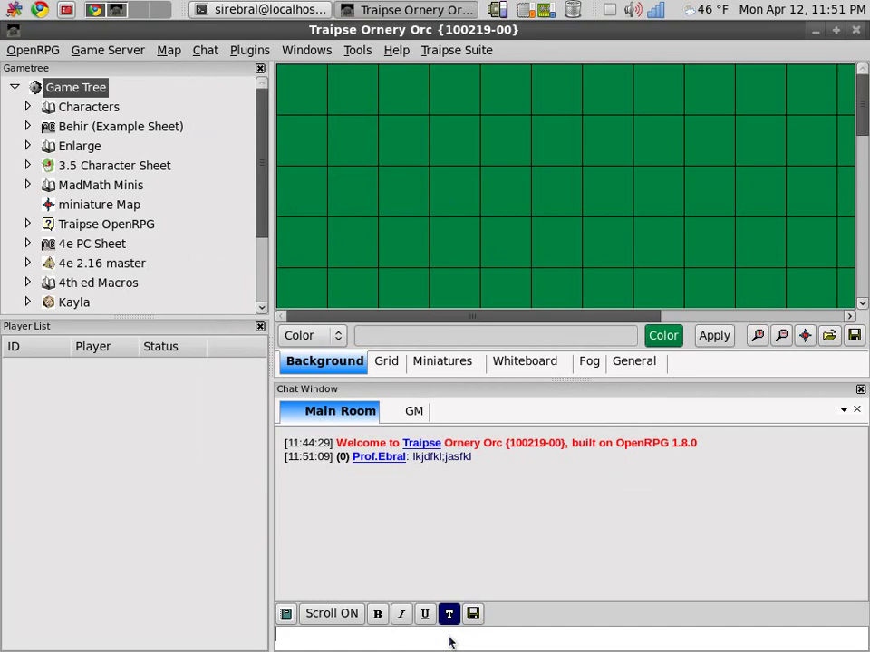
left_click_drag(285, 442, 334, 443)
Step: Look through the chat settings for Chat Tabs and Chat Tool Bars
left_click(205, 52)
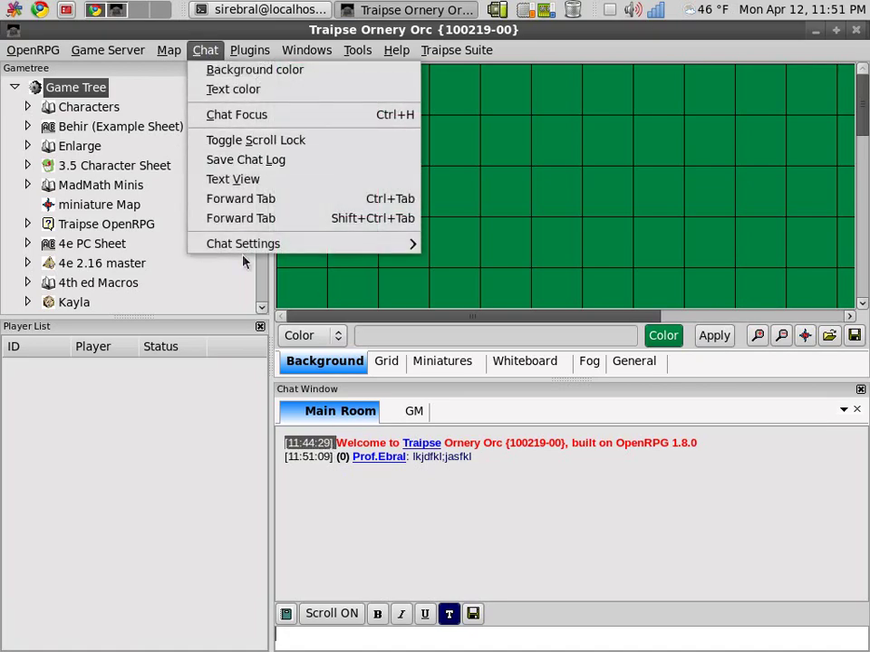
mouse_move(380, 243)
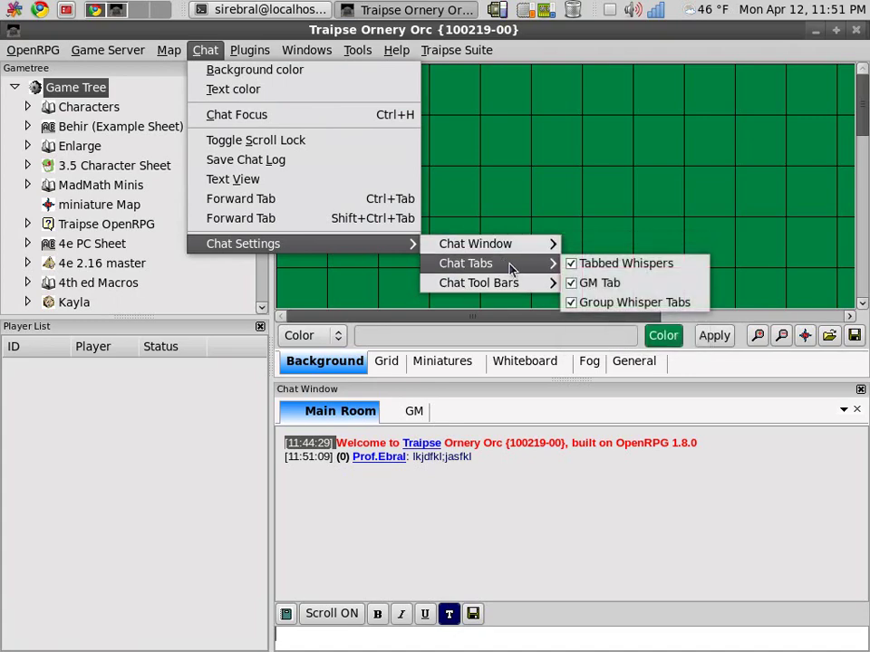
mouse_move(501, 283)
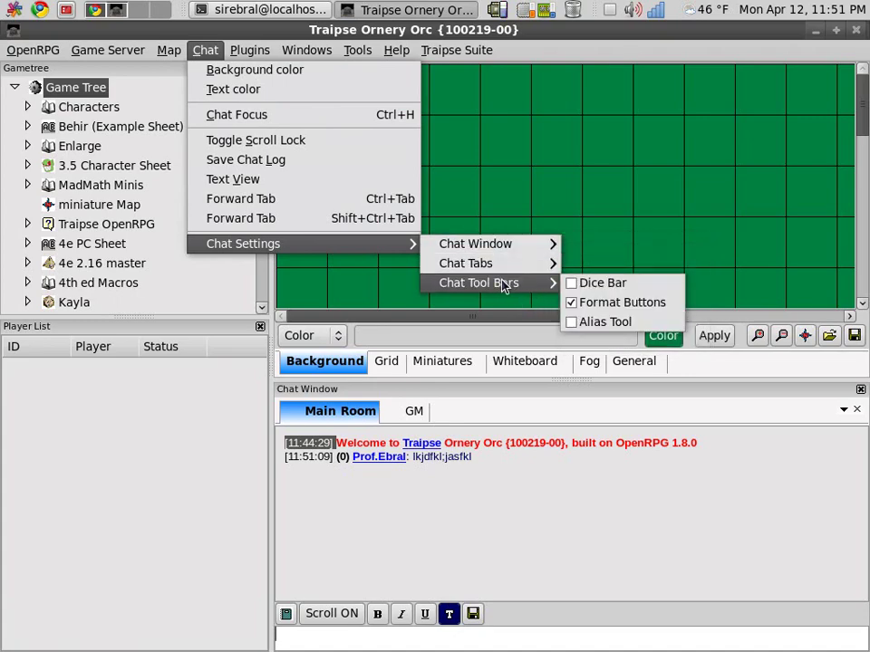
Step: Check the Mouse Zoom plugin's setting and test it by zooming the map in and back out
mouse_move(249, 49)
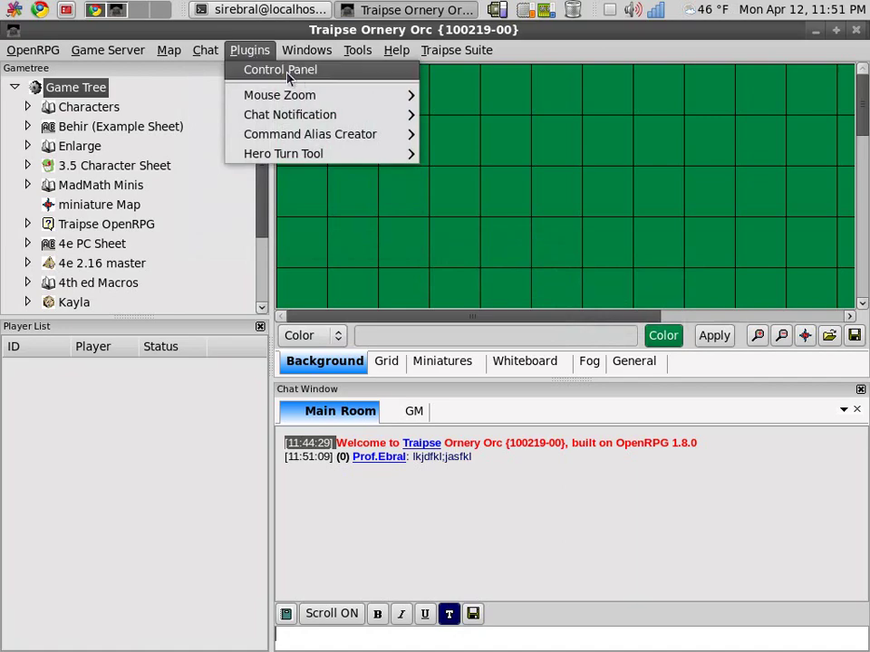
mouse_move(278, 99)
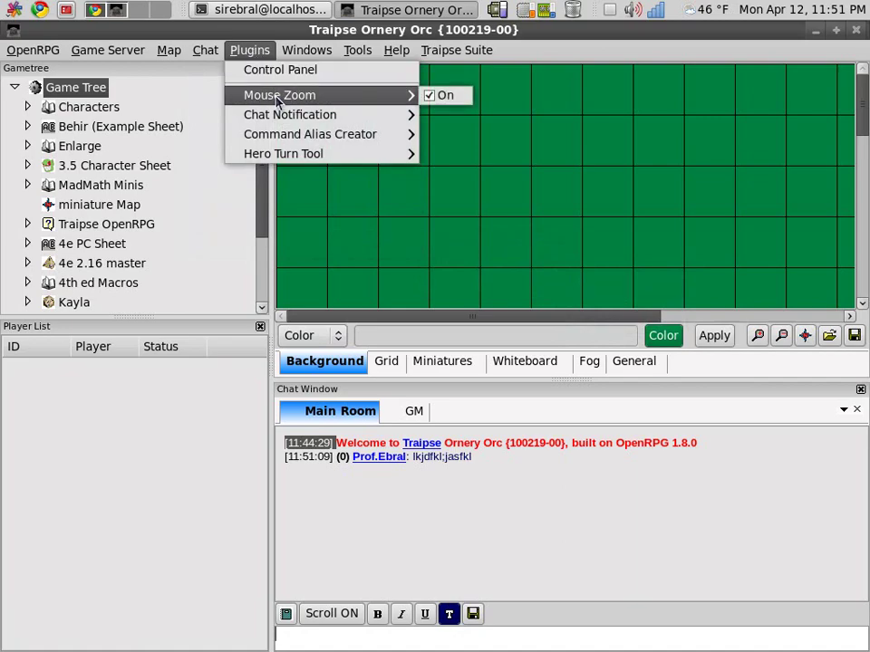
left_click(528, 212)
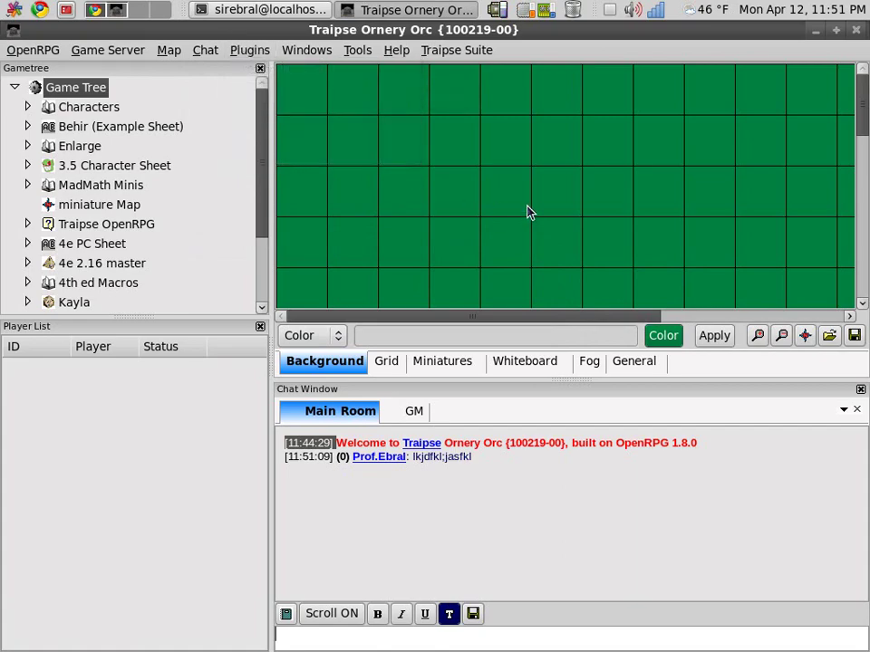
scroll(528, 212, "up", 3)
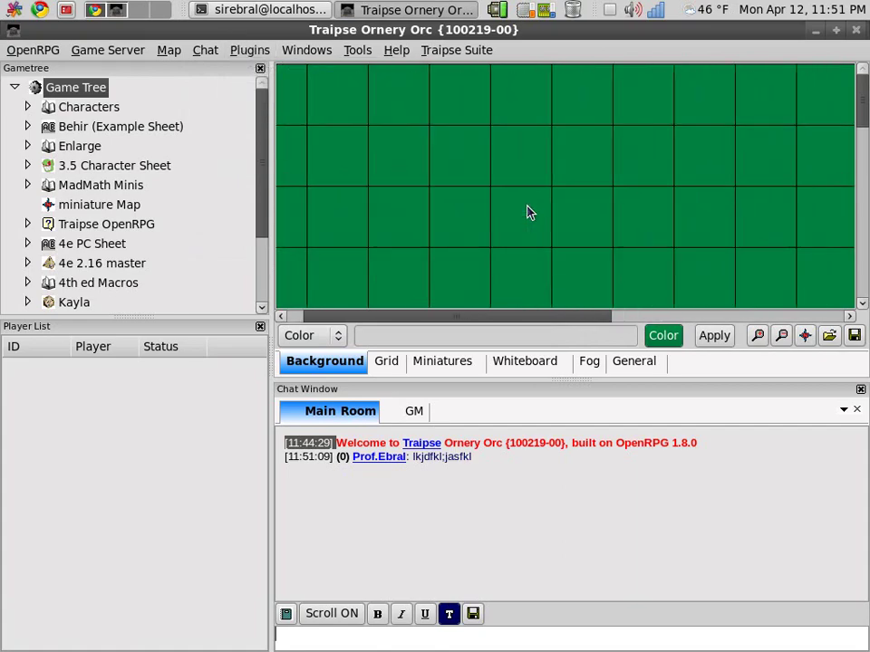
scroll(528, 212, "down", 2)
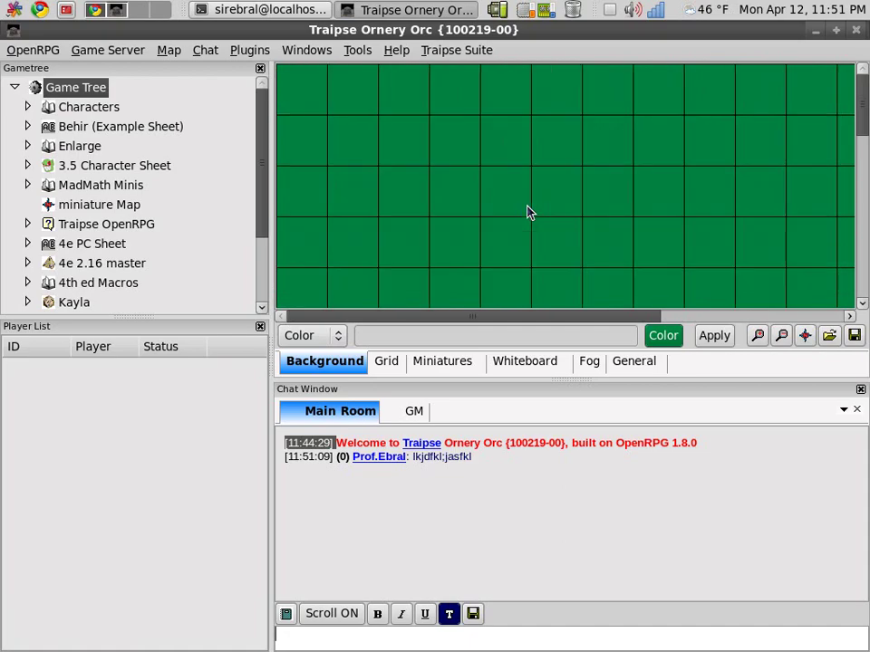
Step: Toggle the Chat Notification plugin off and back on
left_click(249, 50)
mouse_move(295, 118)
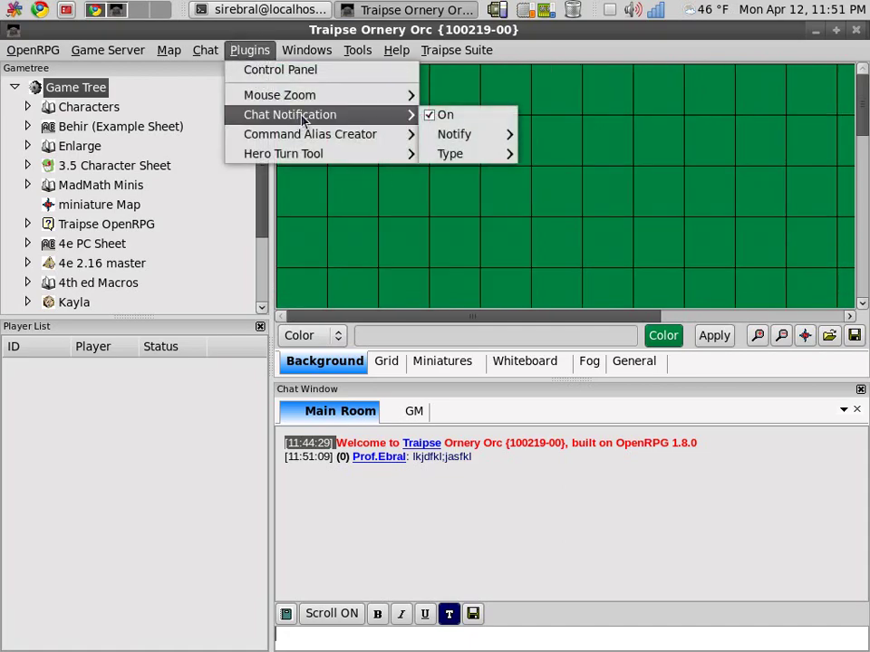
mouse_move(293, 156)
left_click(426, 116)
left_click(253, 54)
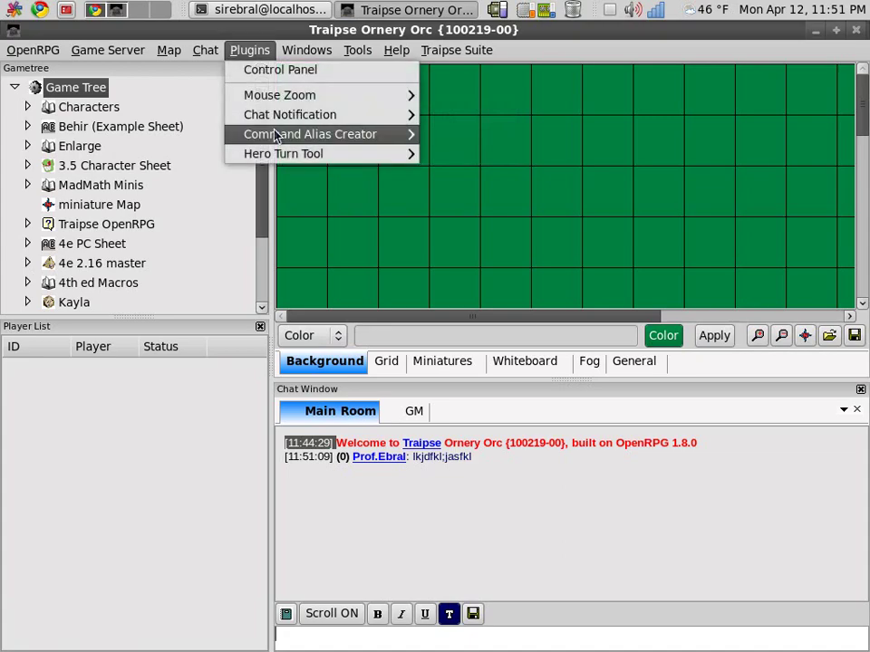
left_click(444, 114)
Step: Open the Alias Lib window and place it over the map area
left_click(307, 51)
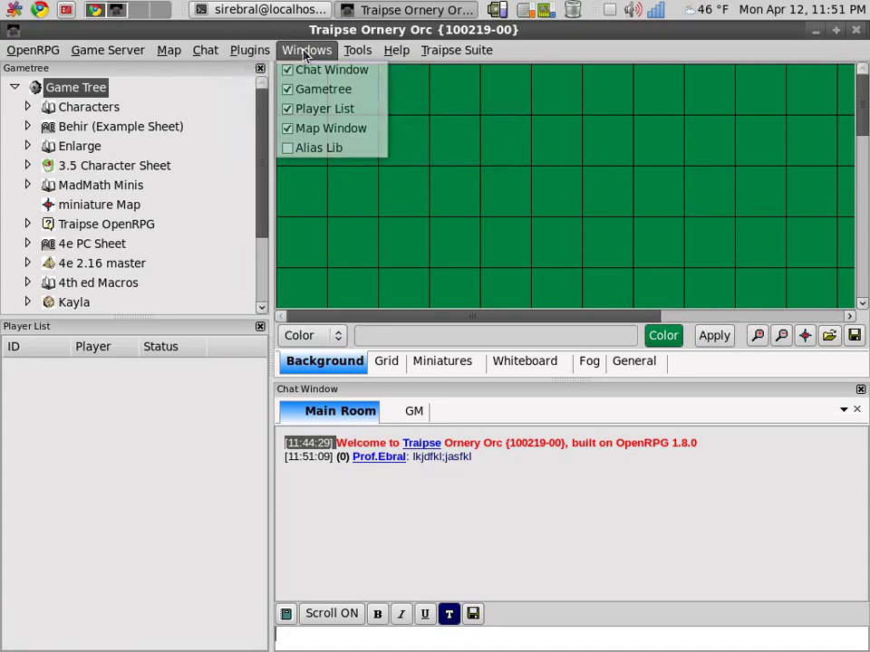
left_click(317, 150)
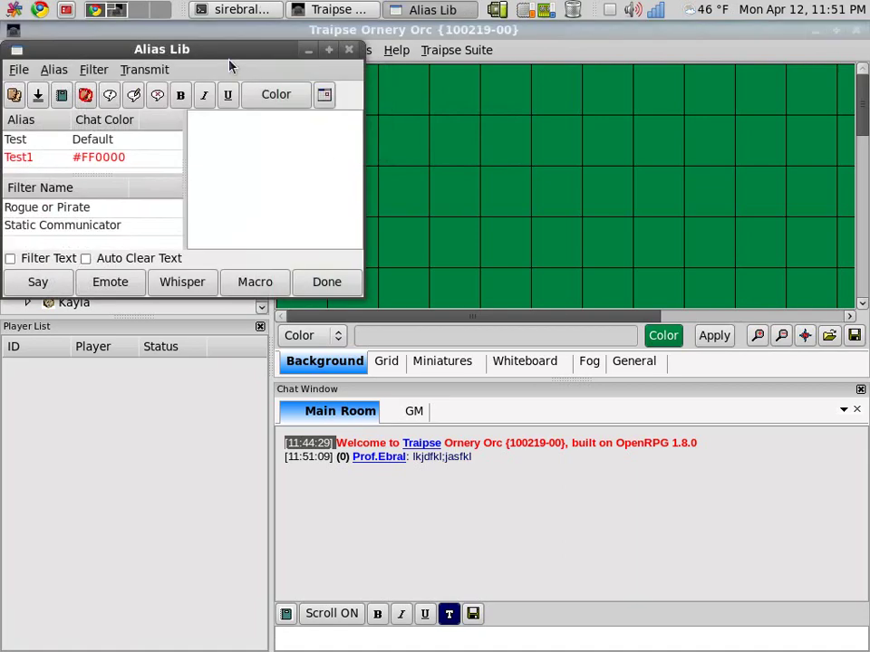
left_click_drag(230, 50, 676, 75)
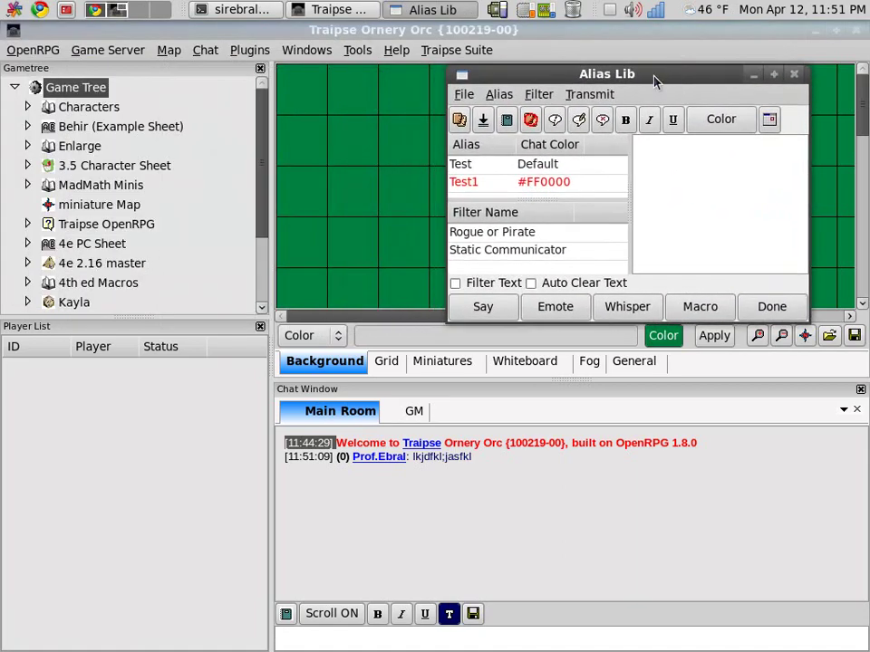
Step: Hide the Gametree pane, show it again, and dock it back above the Player List
left_click(309, 51)
left_click(322, 93)
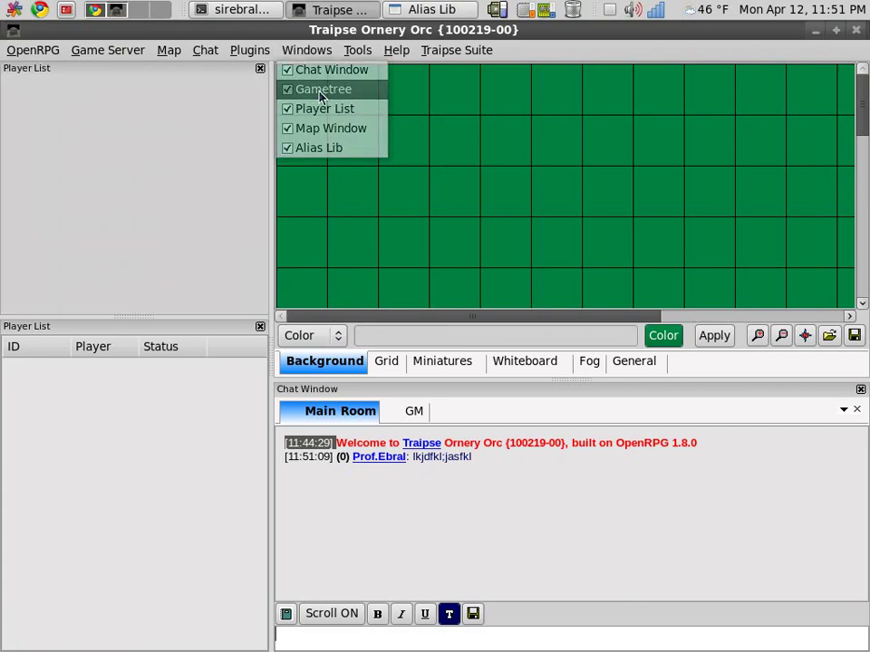
left_click(308, 51)
left_click(321, 93)
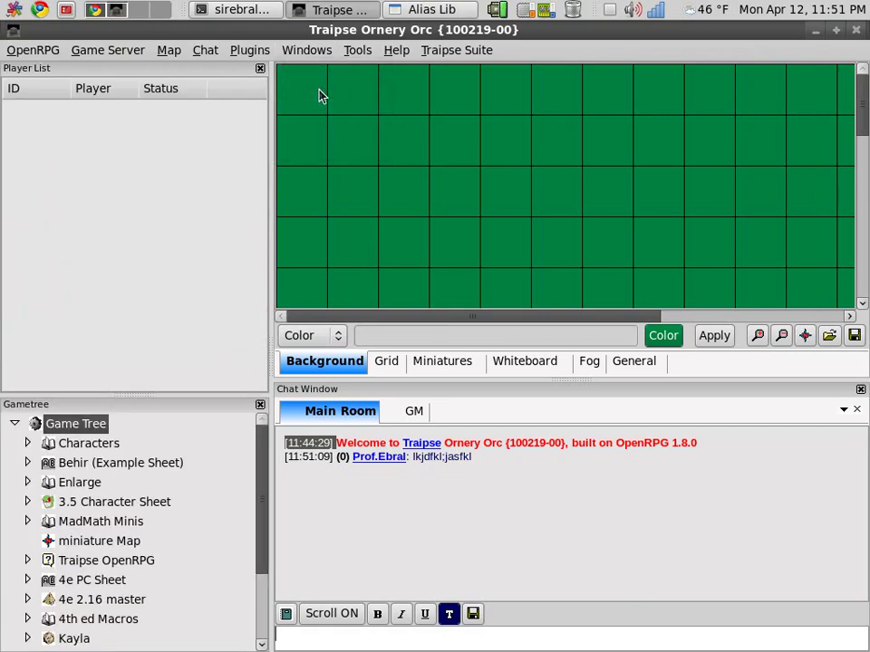
left_click_drag(142, 410, 165, 103)
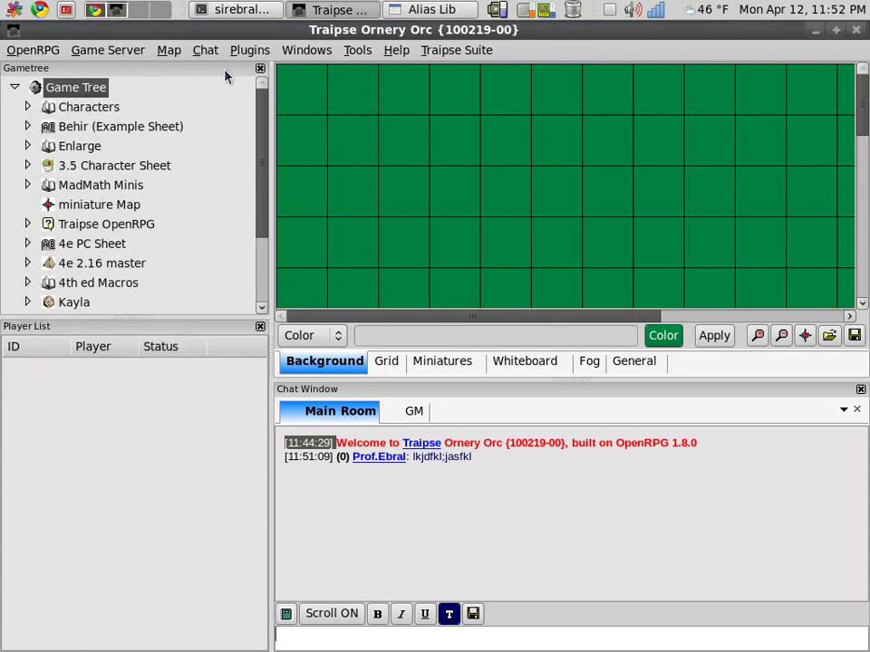
Step: Bring the Alias Lib window to the front, reposition it over the map, and close it
left_click(312, 52)
left_click(365, 156)
left_click(448, 11)
left_click_drag(586, 75, 561, 57)
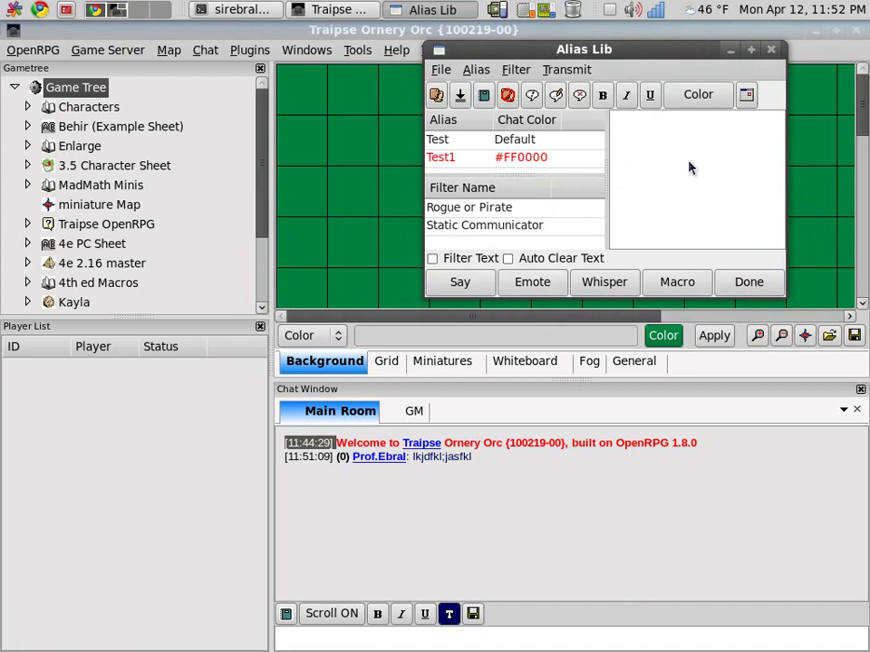
left_click(770, 50)
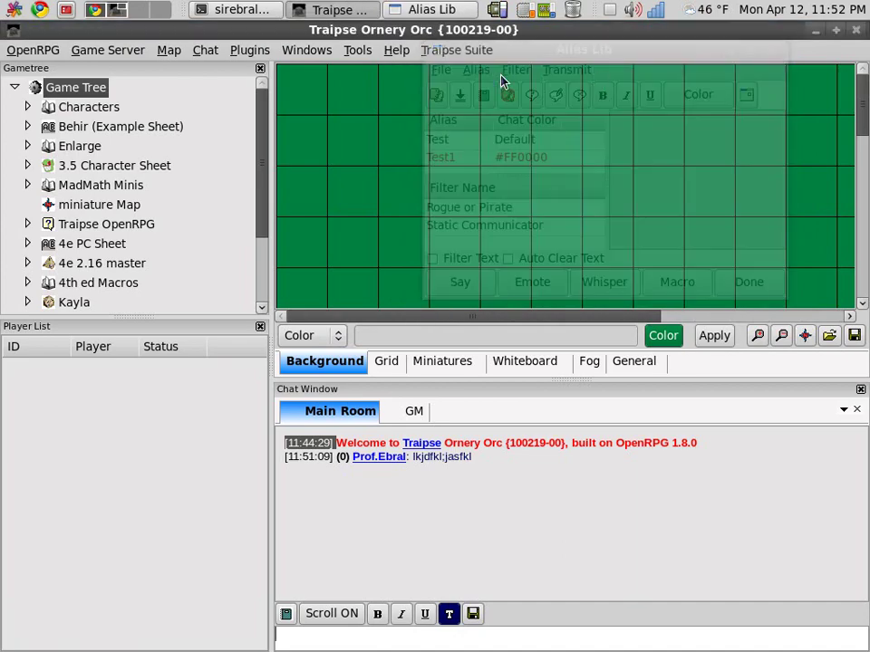
Step: Reopen the Alias Lib window
left_click(355, 50)
mouse_move(318, 53)
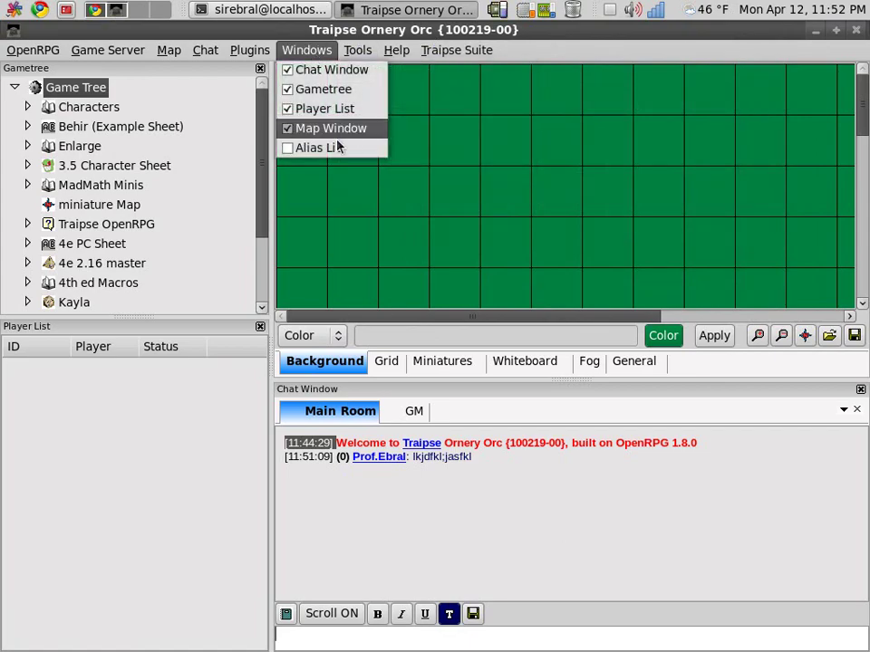
left_click(337, 147)
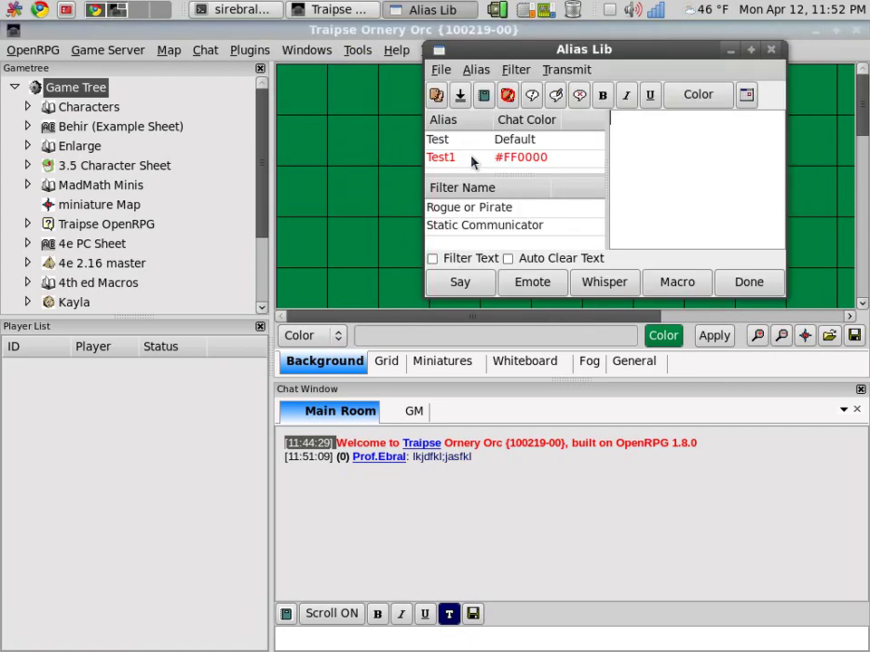
Step: Say "al;sdkfakl;jdf" in the chat as the Test1 alias and highlight the alias name in the posted line
left_click(472, 160)
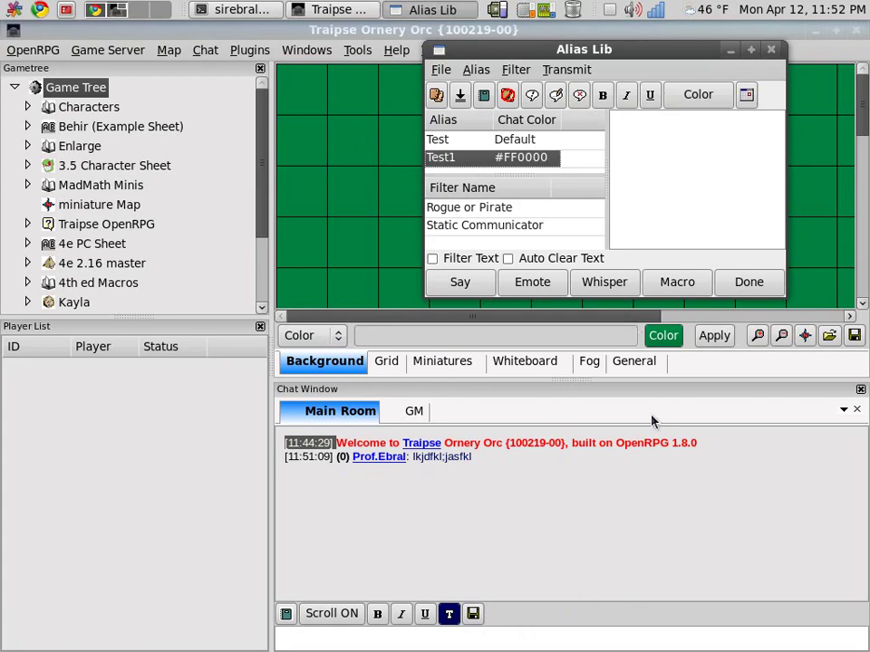
left_click(669, 160)
type("al;")
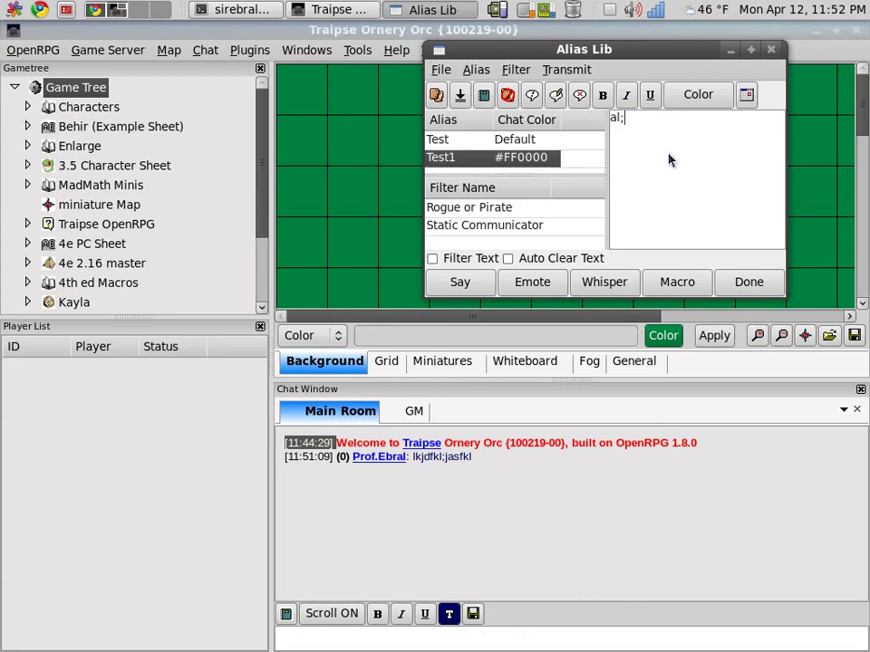
type("sdkfakl;jdf")
left_click(467, 291)
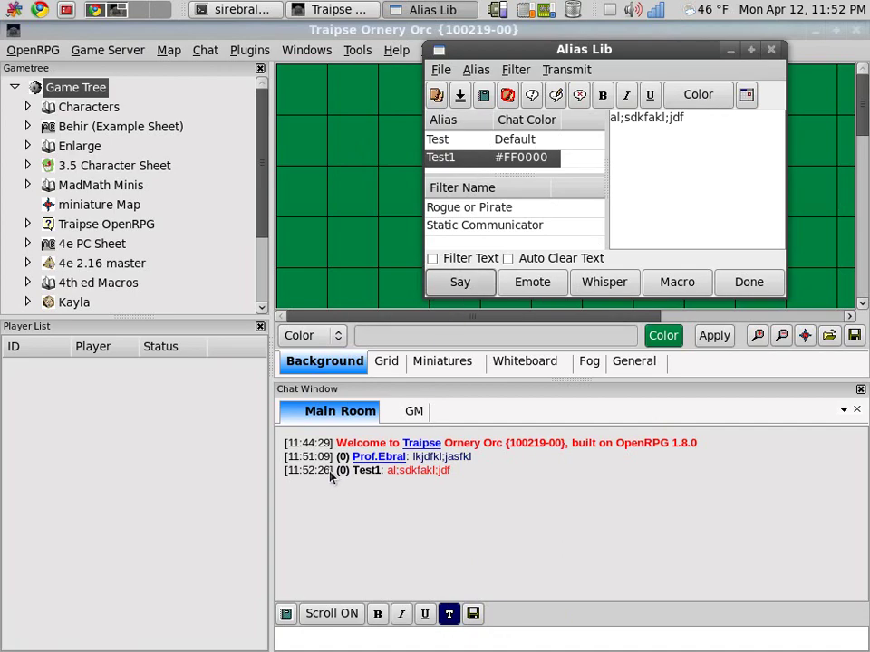
left_click_drag(325, 471, 392, 470)
Step: Close the Alias Lib window, show the Status Bar, and dock it above the Gametree and map panes
left_click(433, 10)
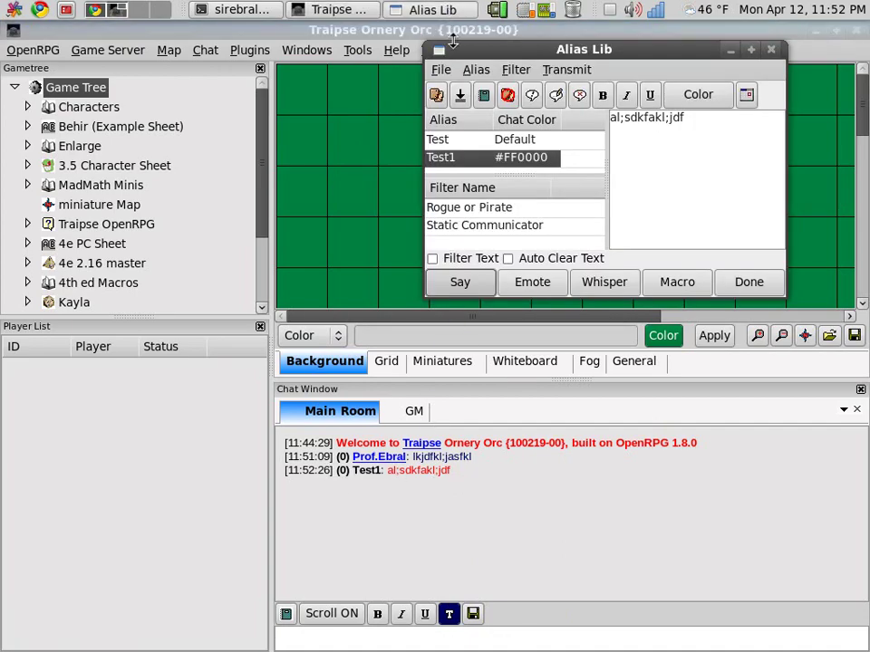
left_click(770, 51)
left_click(359, 51)
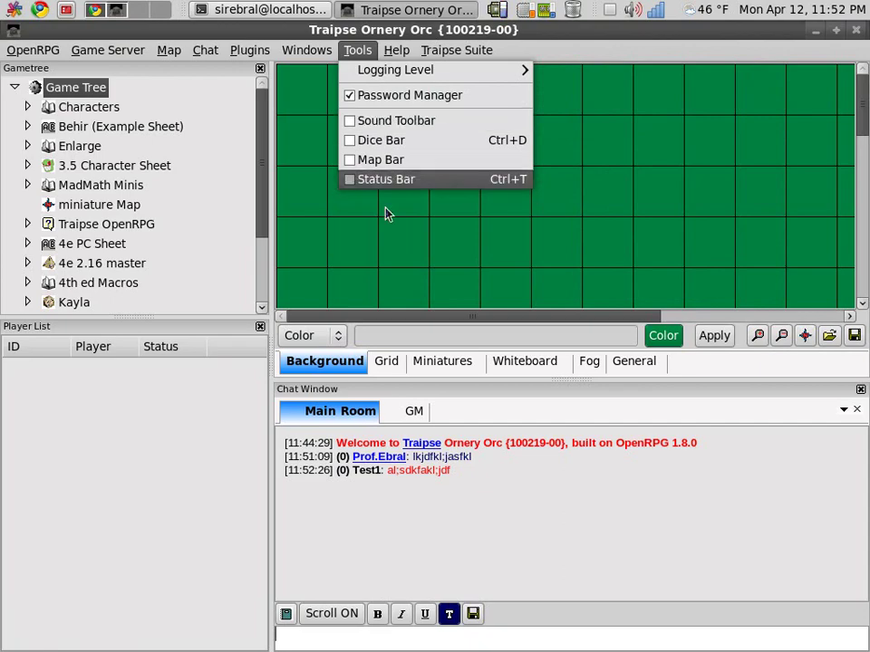
left_click(383, 181)
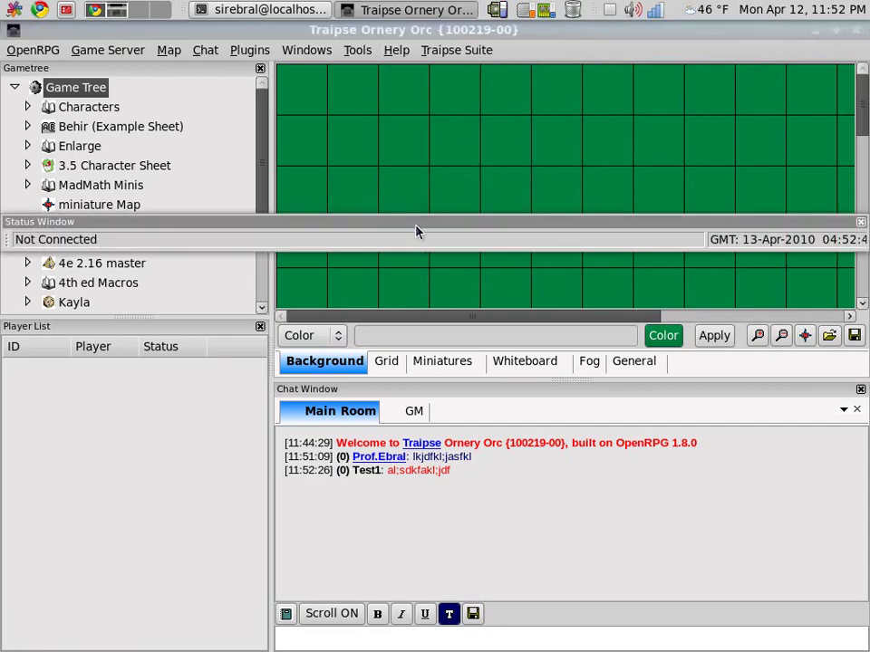
left_click_drag(416, 231, 404, 63)
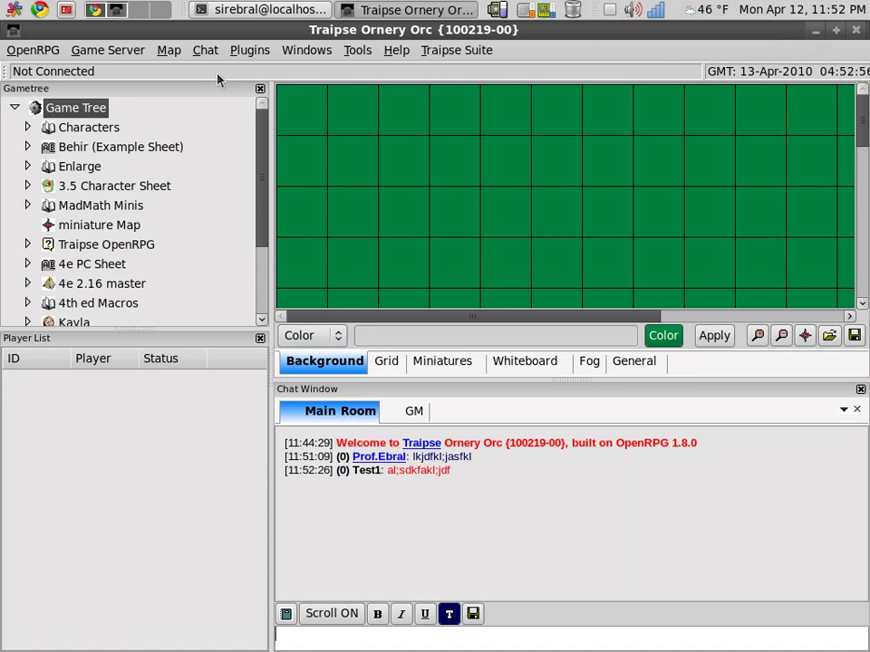
Step: Show the floating Map Bar, move it over the map, and close it
left_click(353, 51)
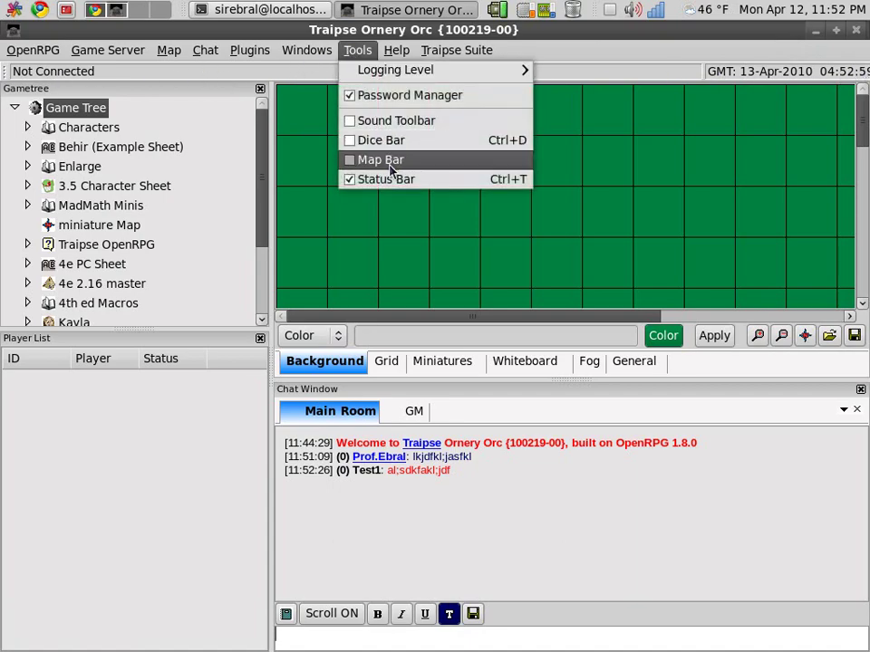
left_click(388, 169)
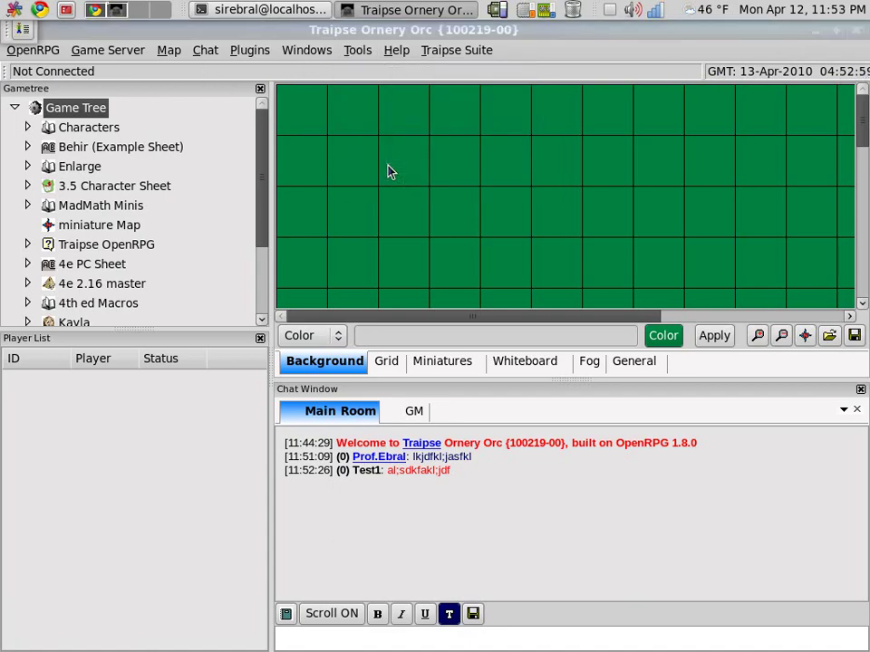
left_click_drag(6, 38, 366, 163)
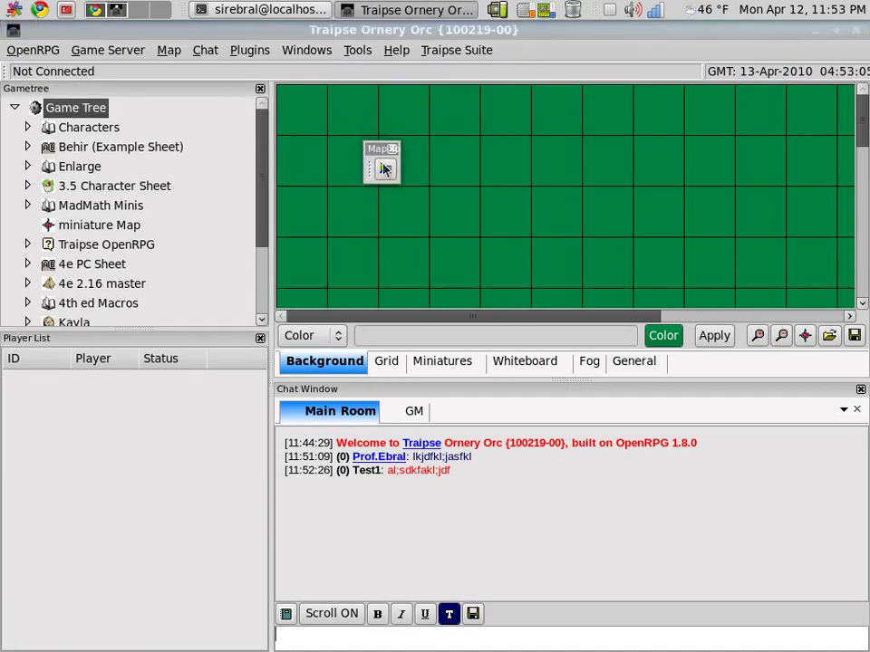
left_click(393, 151)
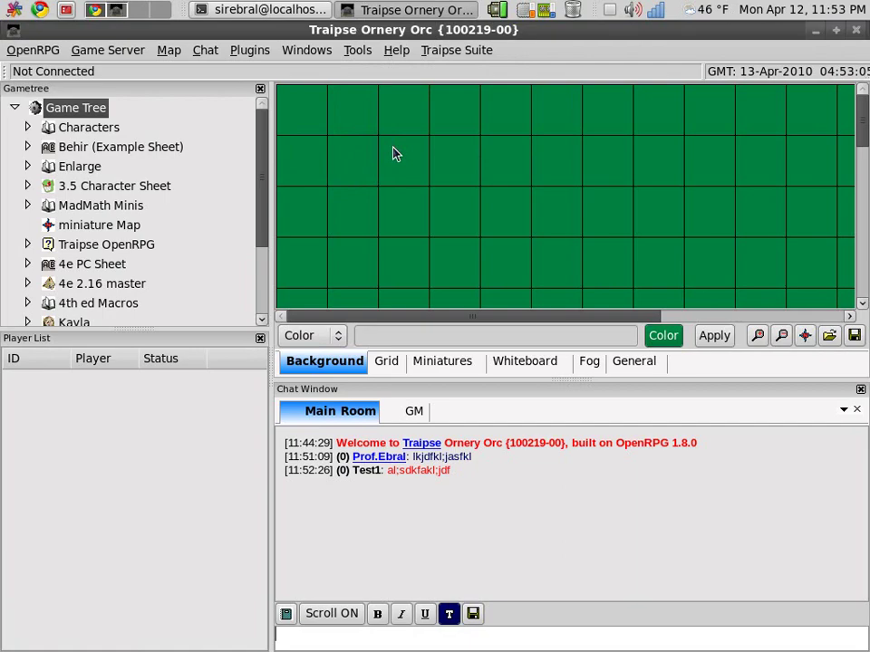
Step: Show the floating Dice Tool Bar, move it over the map, and close it
left_click(355, 51)
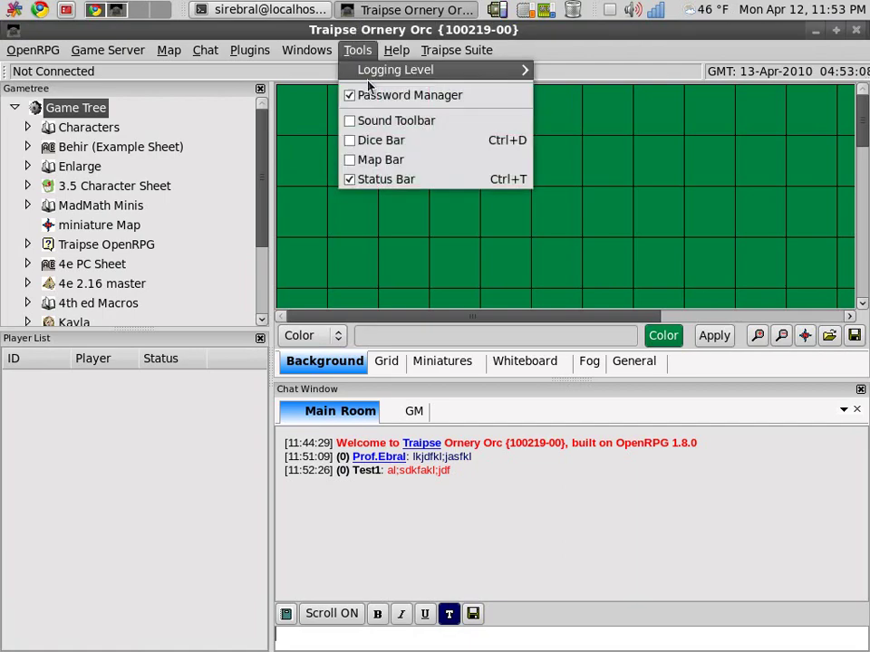
left_click(376, 142)
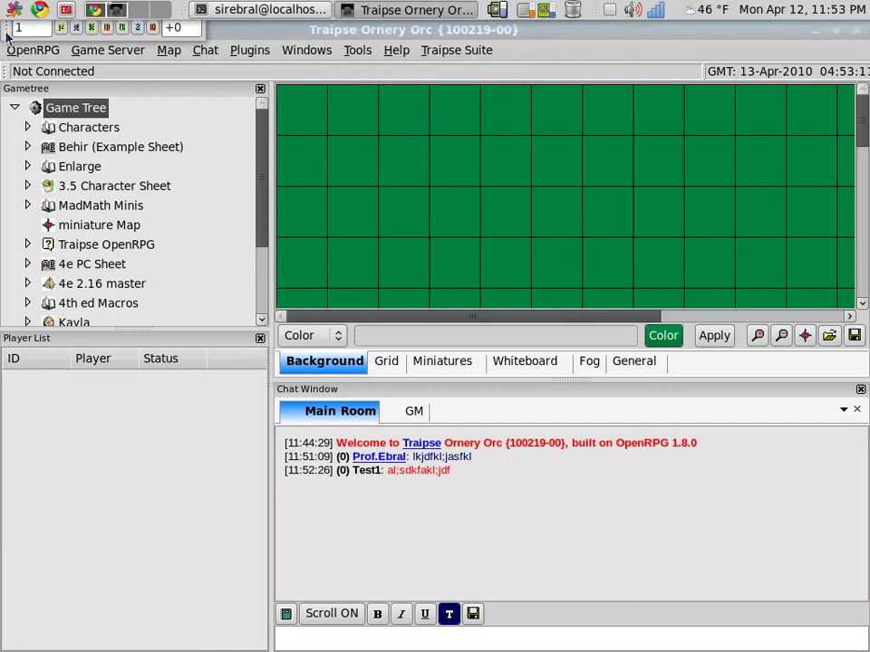
left_click_drag(8, 30, 377, 202)
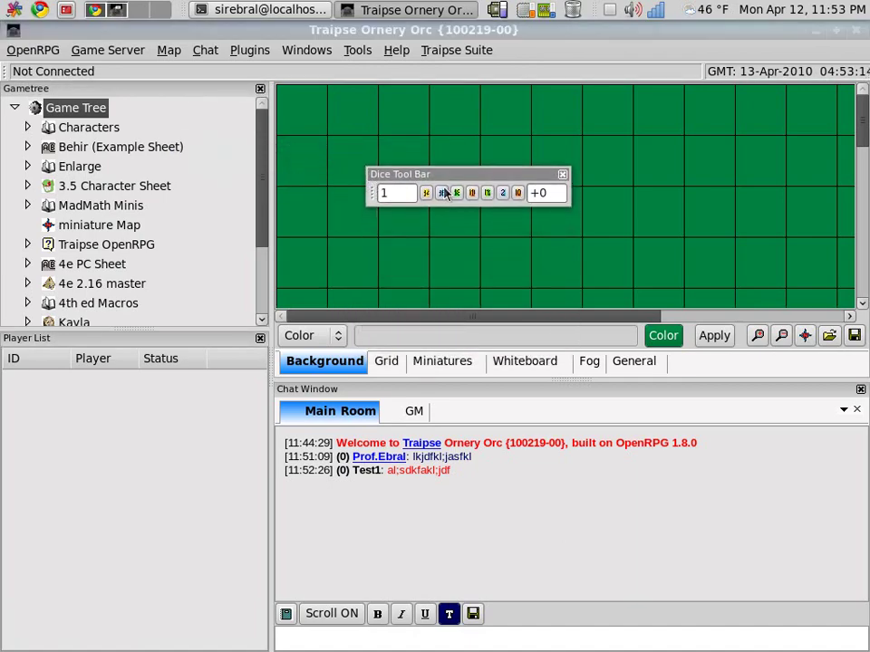
left_click(563, 174)
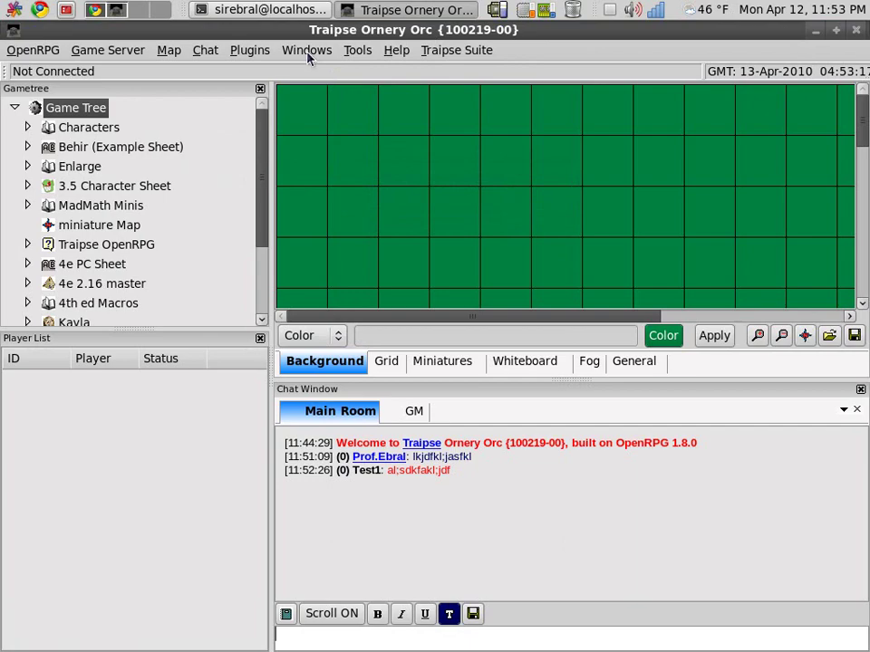
Step: Enable the Dice Bar among the chat window's tool bars
left_click(205, 50)
mouse_move(282, 247)
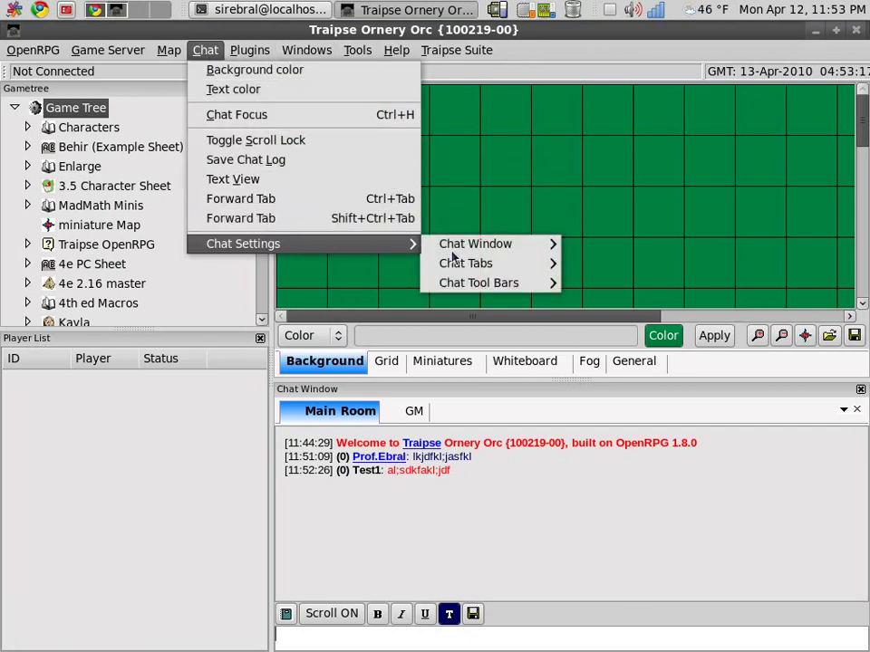
mouse_move(480, 288)
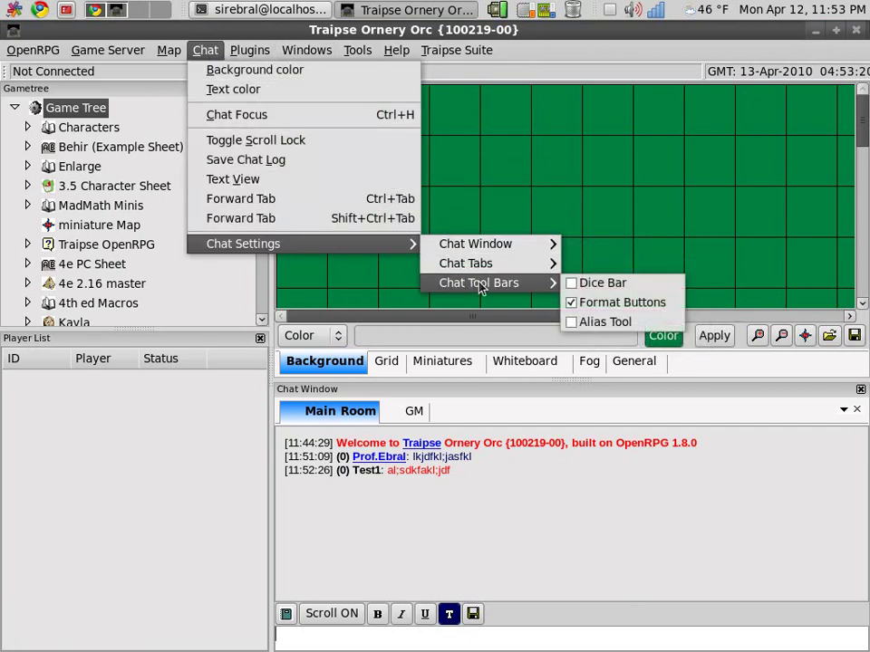
left_click(579, 283)
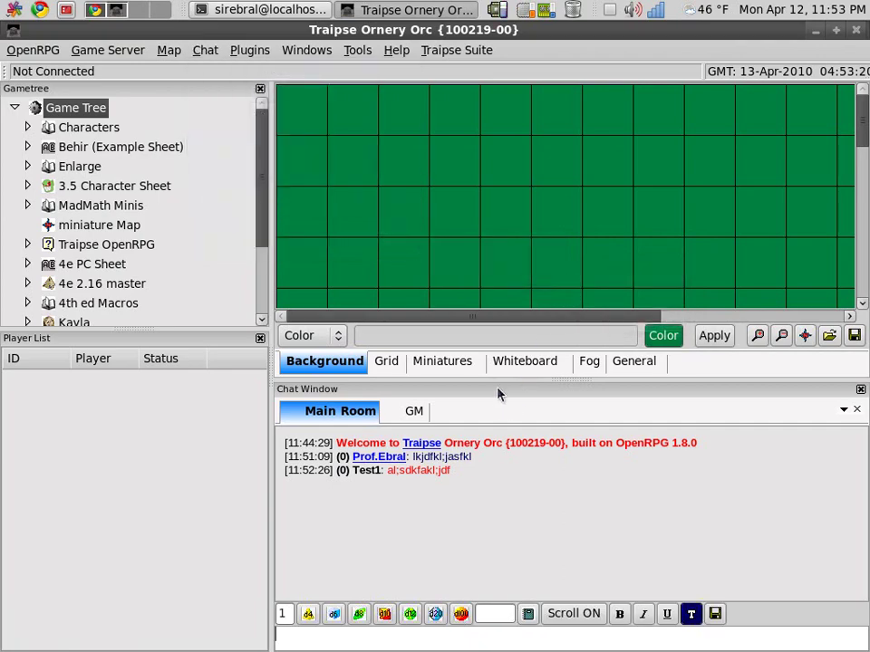
Step: Roll a d20 twice and a d100 once into the Main Room chat
left_click(435, 614)
left_click(435, 614)
left_click(461, 614)
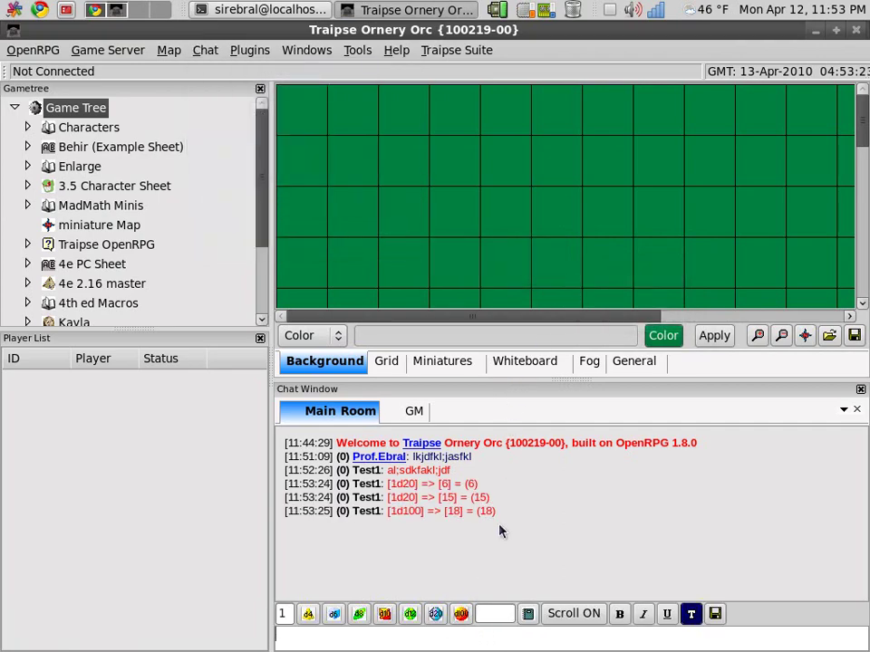
Step: Reopen the Alias Lib, deselect the Test1 alias, and close the window
left_click(360, 50)
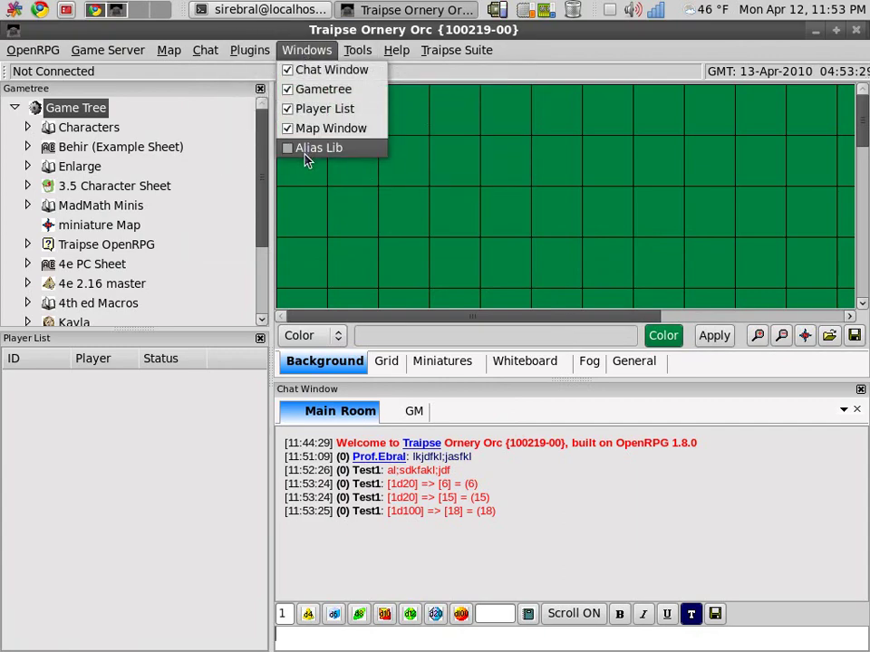
left_click(308, 159)
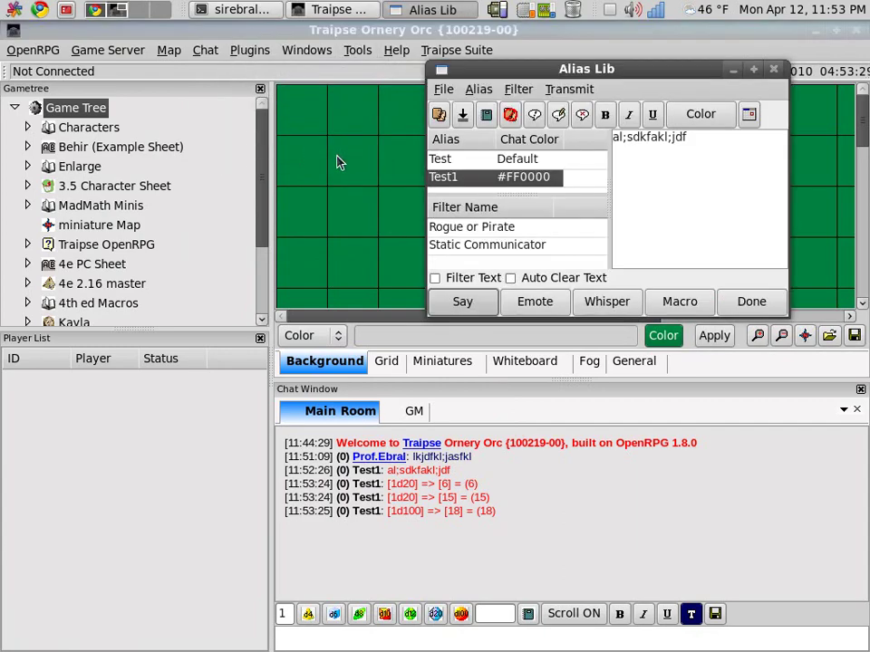
left_click(491, 160)
left_click(537, 199)
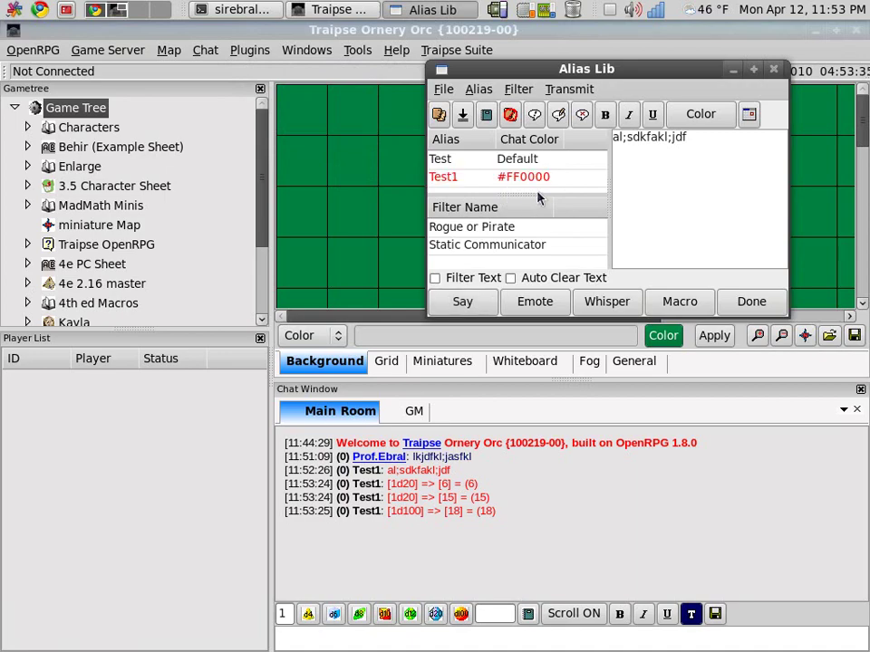
left_click(781, 303)
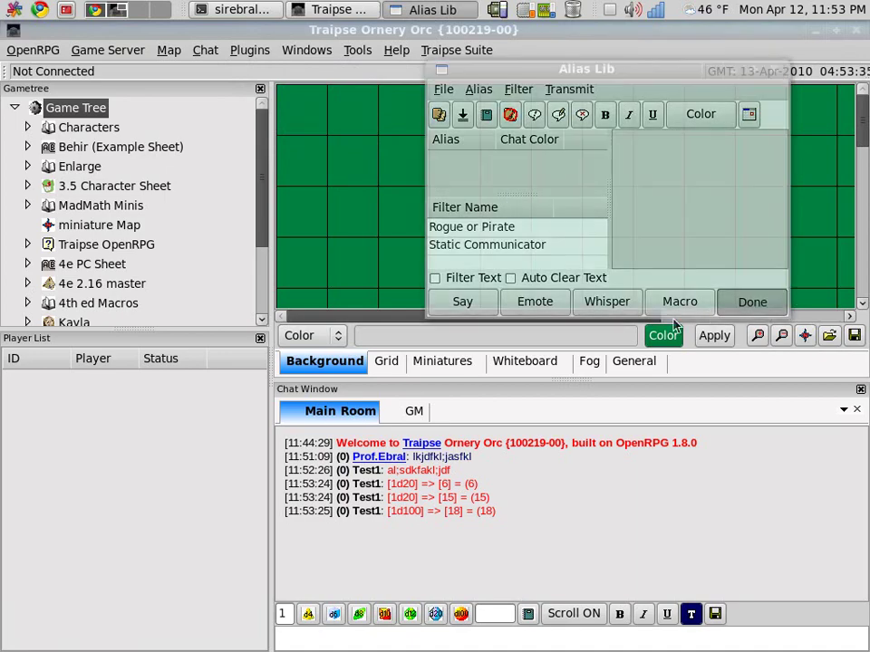
Step: Send "lklkl" in the Main Room chat without an alias
left_click(484, 647)
type("lkl")
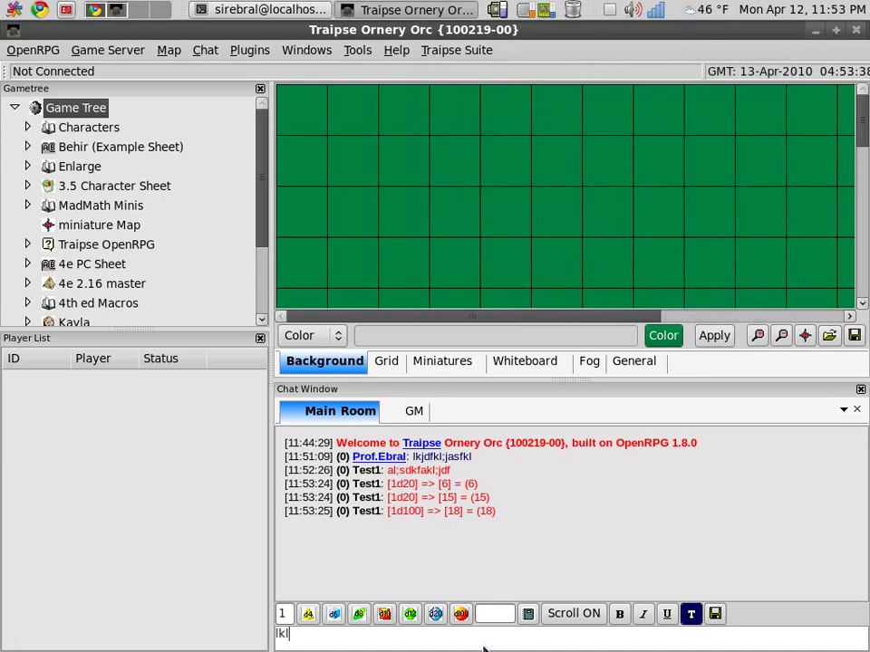
type("kl")
key("Return")
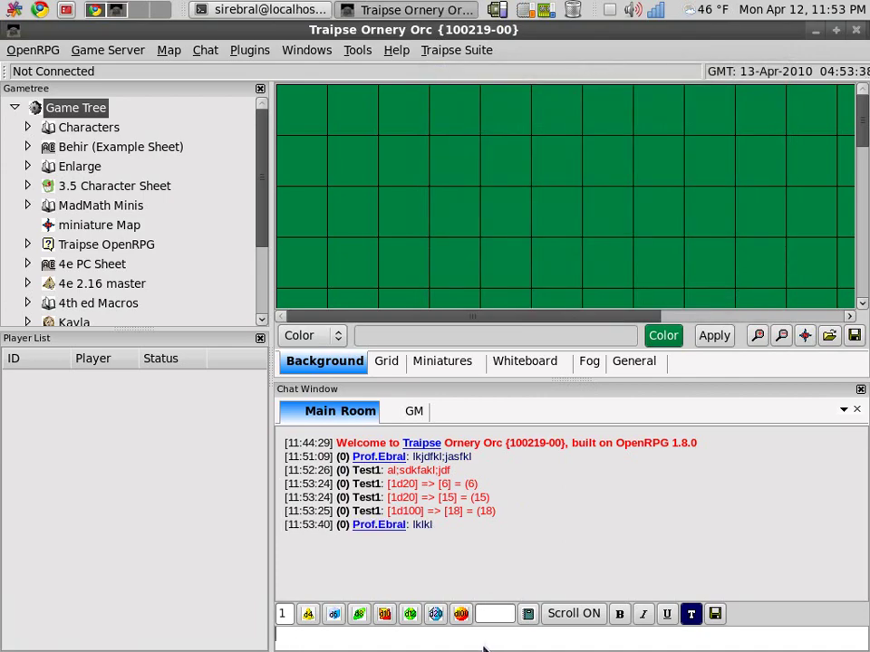
Step: Enable the Alias Tool among the chat window's tool bars
left_click(299, 53)
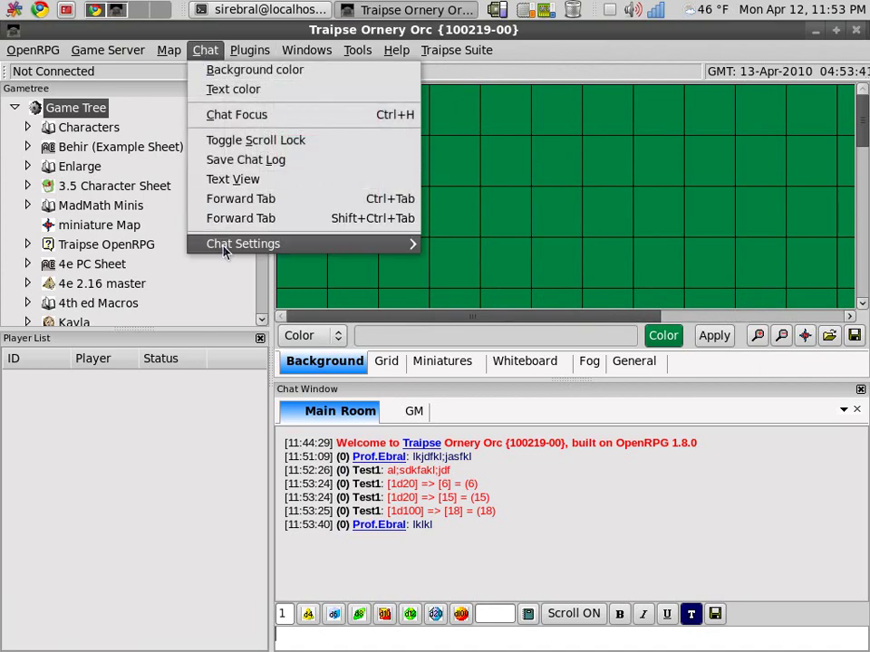
mouse_move(242, 245)
mouse_move(478, 282)
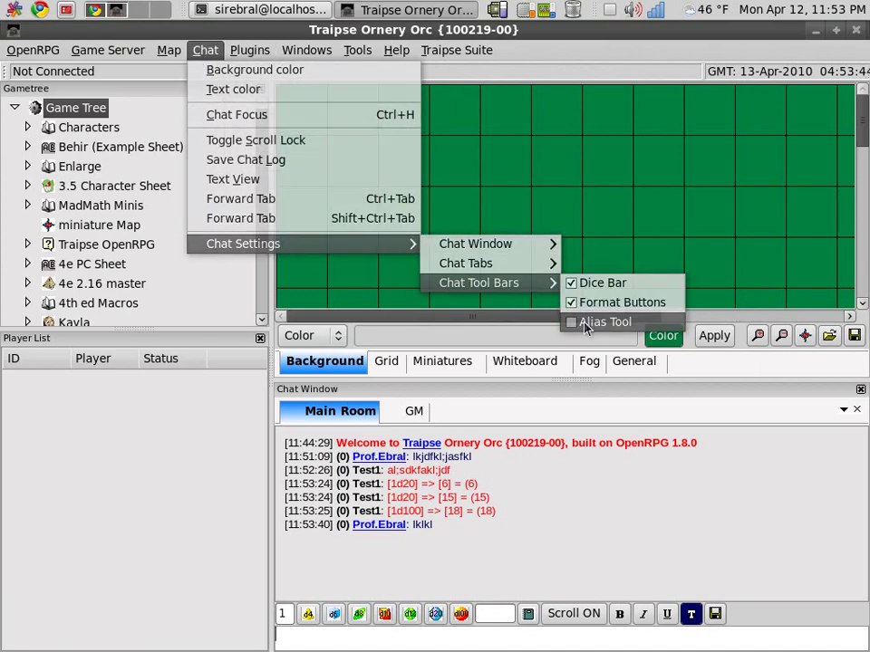
left_click(585, 323)
Step: Choose the Test1 alias in the chat's Alias Tool and send "lklkl"
left_click(366, 616)
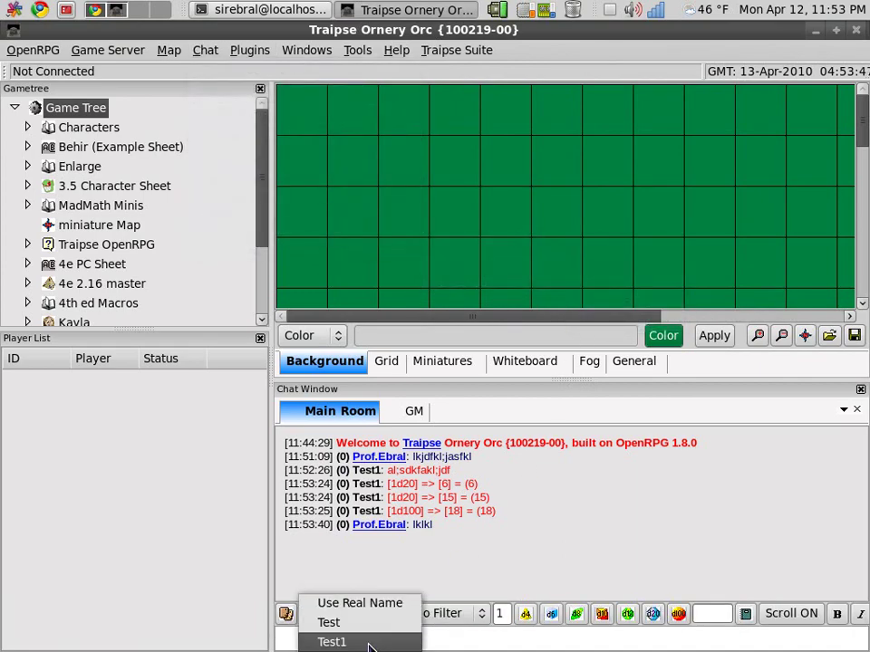
left_click(370, 643)
type("lklkl")
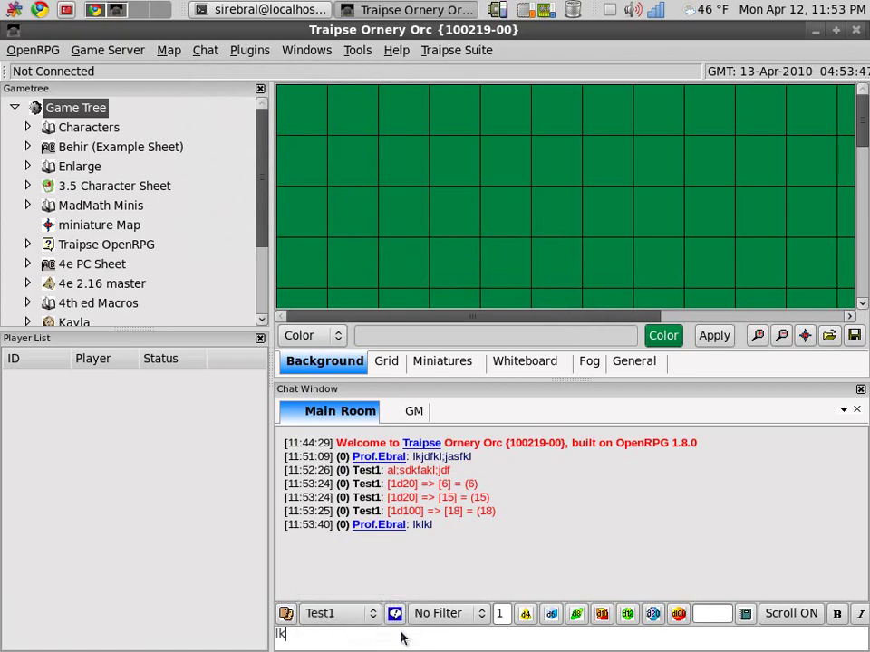
key("Return")
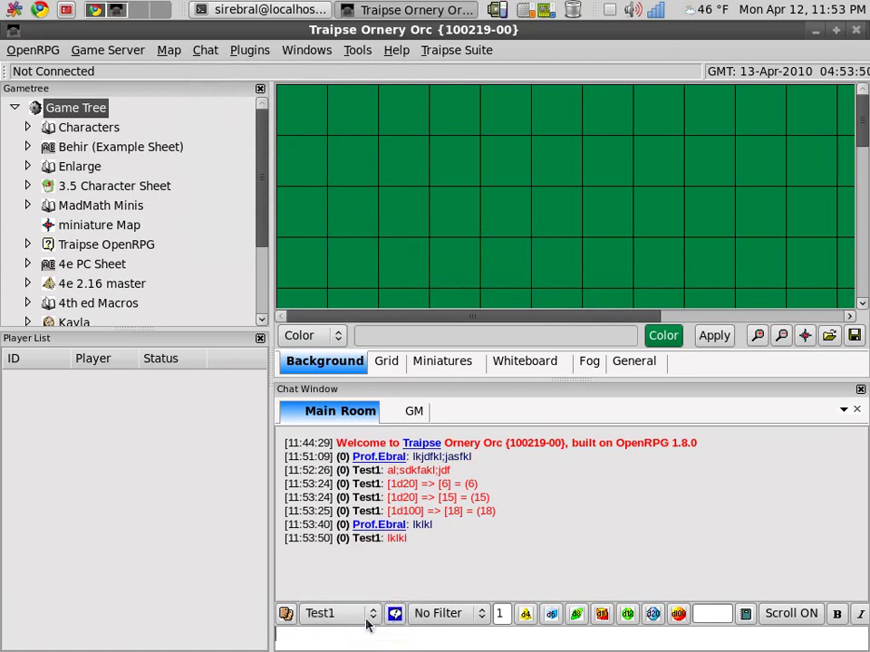
Step: Send "lkjkljklj" in the chat as the Test alias and switch the alias back to Use Real Name
left_click(368, 614)
left_click(352, 597)
type("lkjkljklj")
key("Return")
left_click(359, 613)
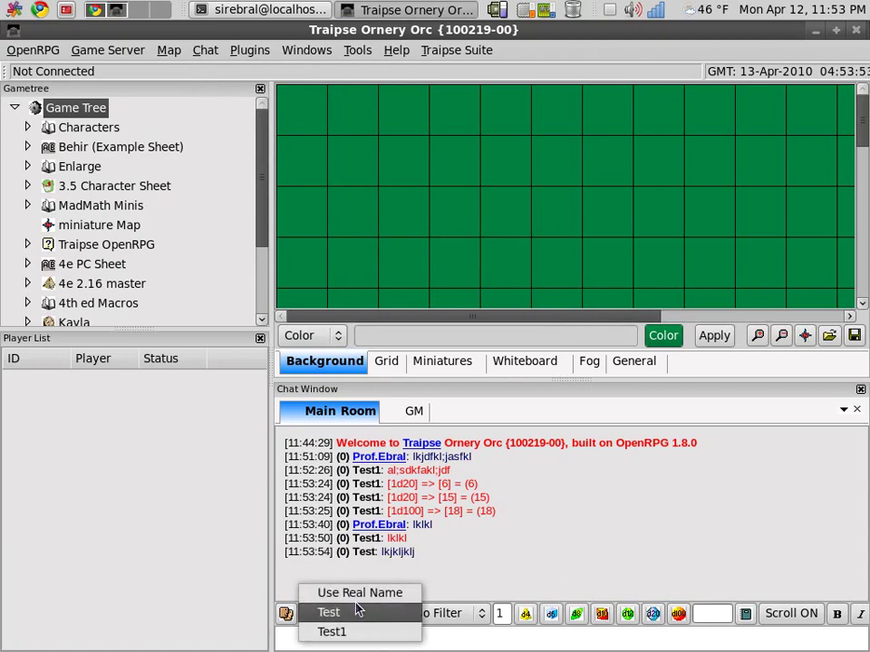
left_click(368, 596)
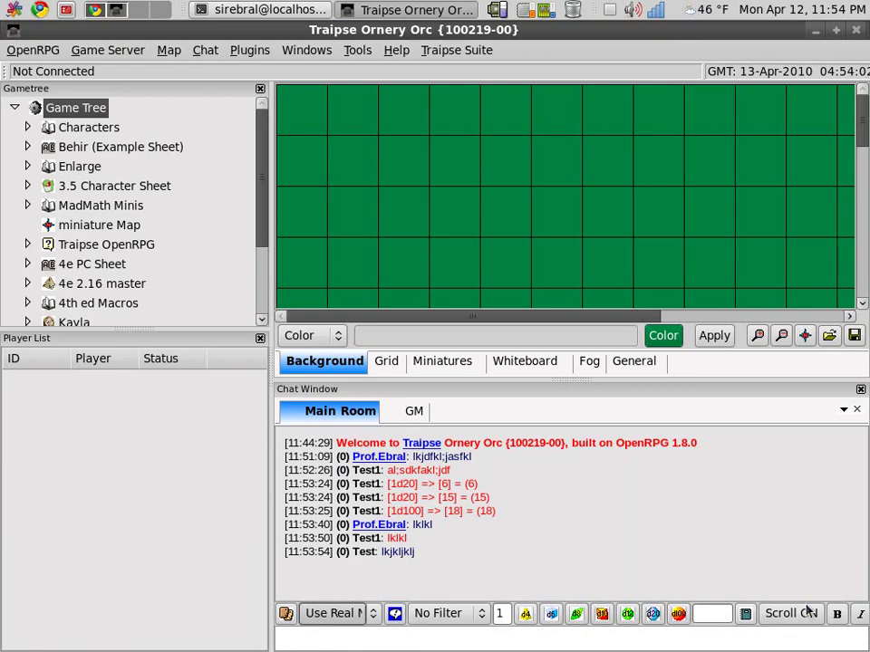
Step: Turn off the Dice Bar and the Alias Tool in the chat window's tool bars
left_click(172, 51)
mouse_move(201, 54)
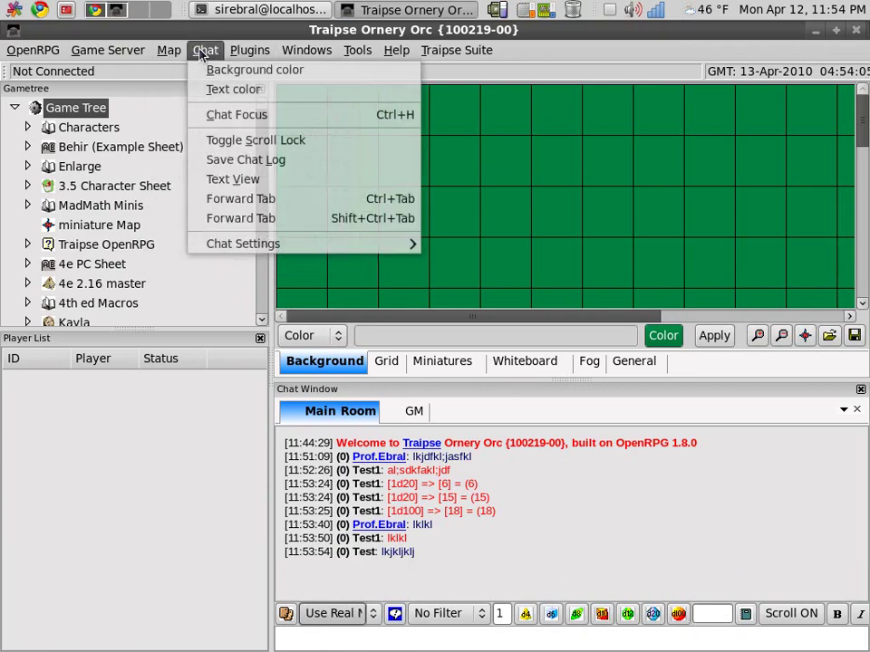
mouse_move(226, 243)
mouse_move(485, 287)
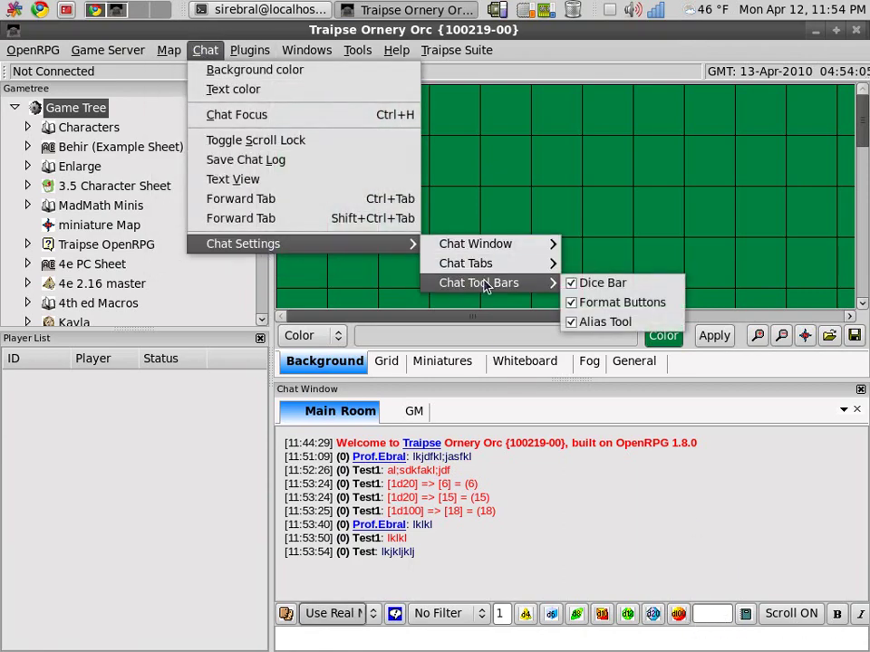
left_click(584, 285)
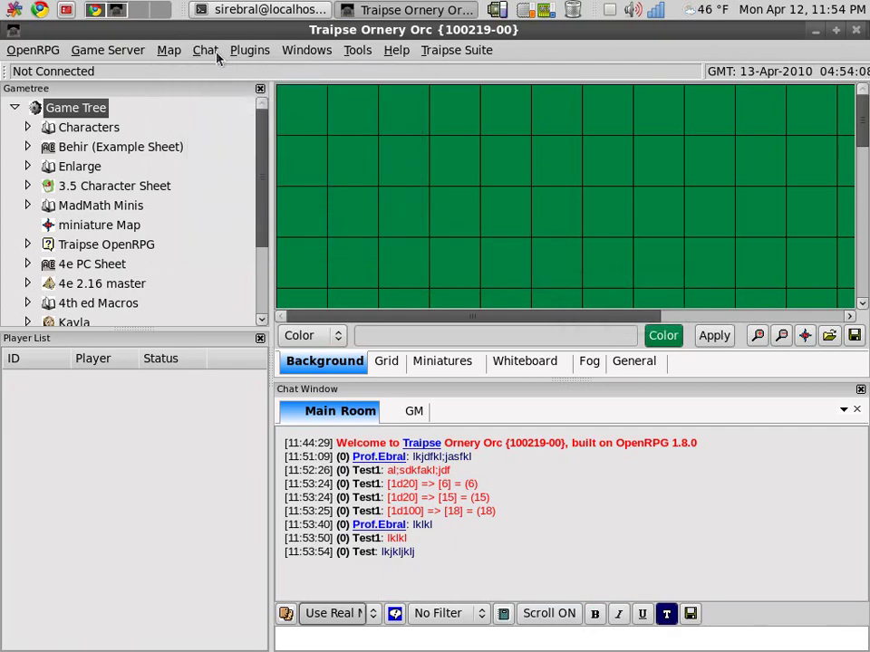
left_click(207, 51)
mouse_move(272, 243)
mouse_move(478, 285)
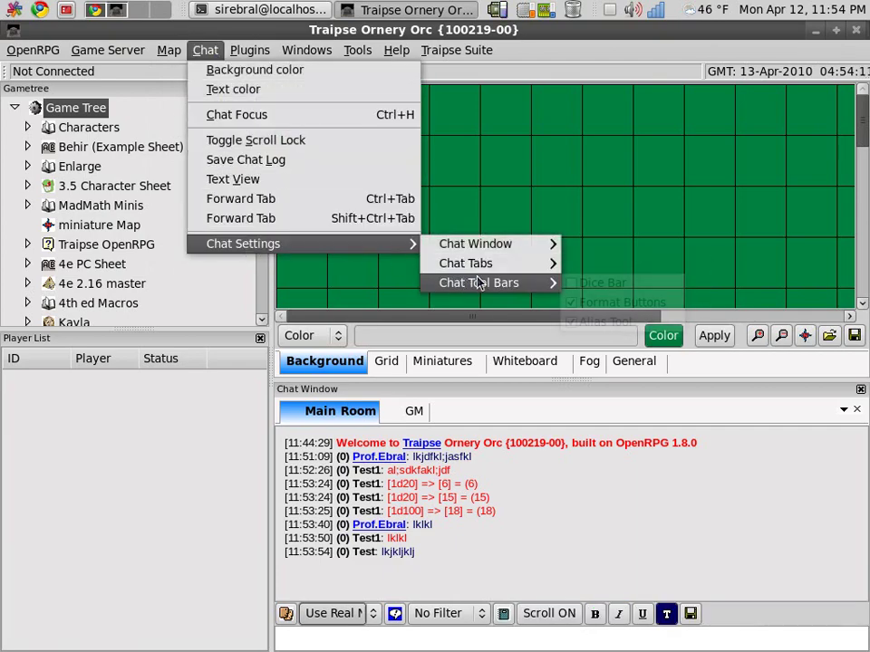
left_click(585, 321)
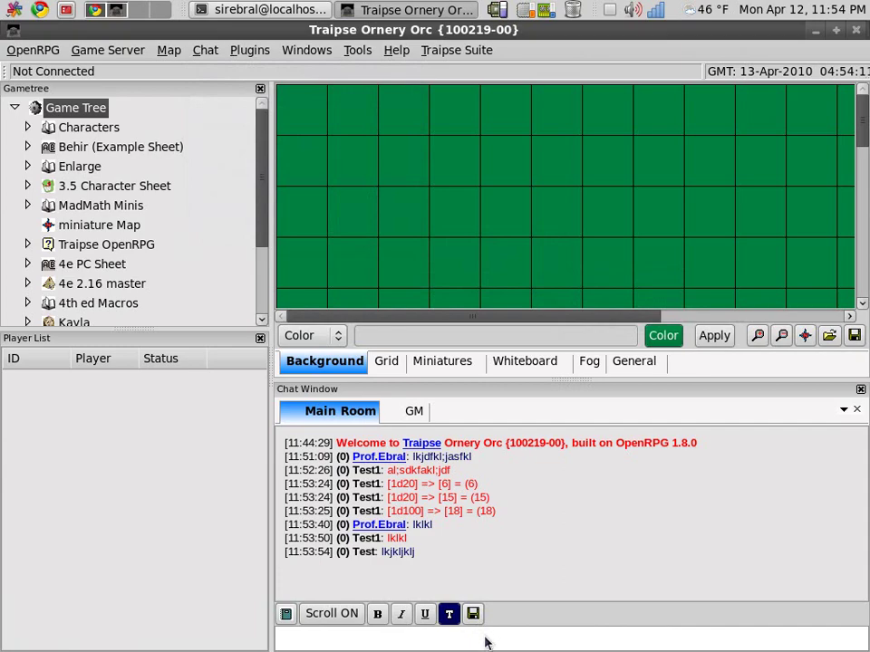
Step: Show the available help entries, tools and logging level options
left_click(457, 51)
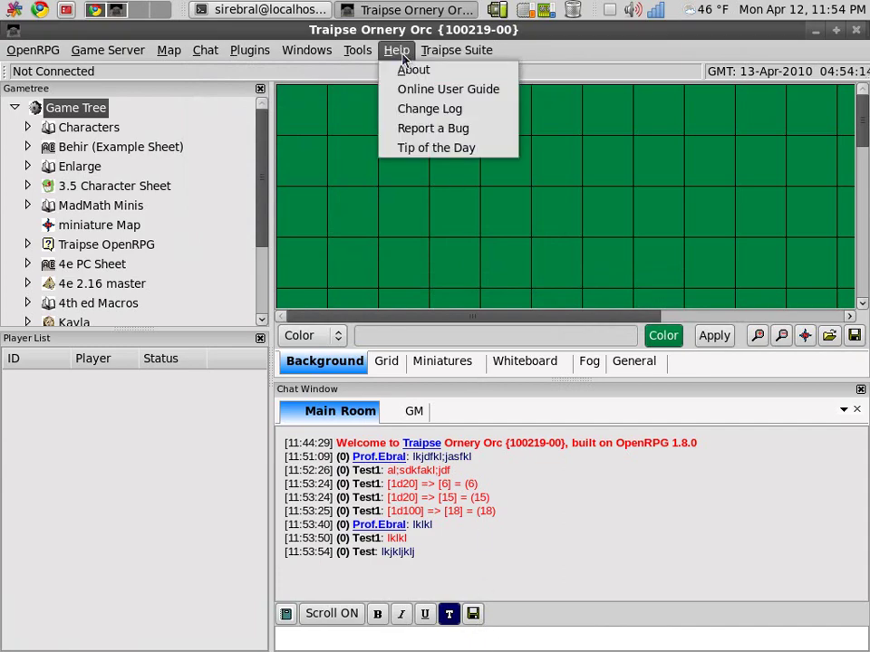
mouse_move(358, 54)
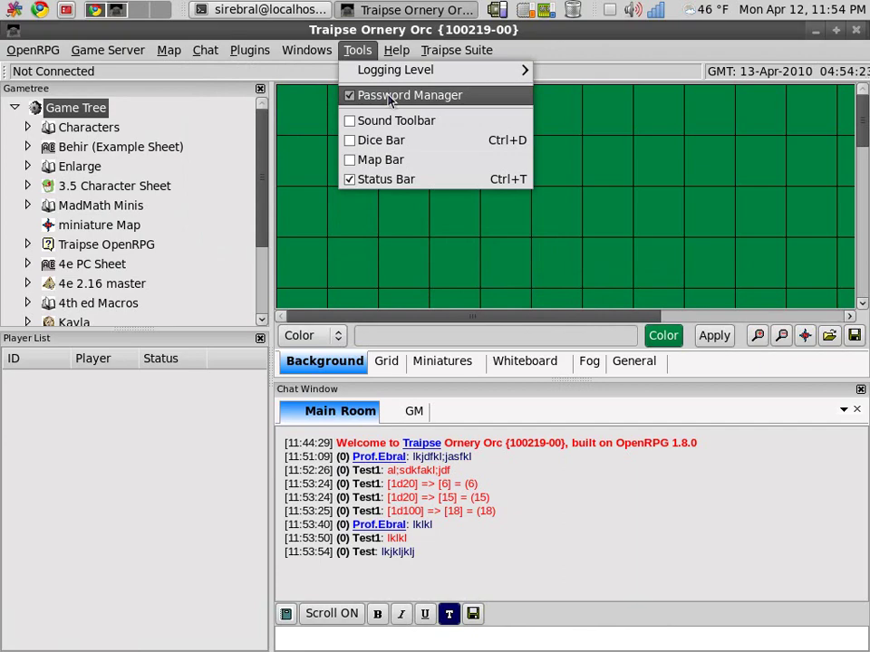
mouse_move(379, 72)
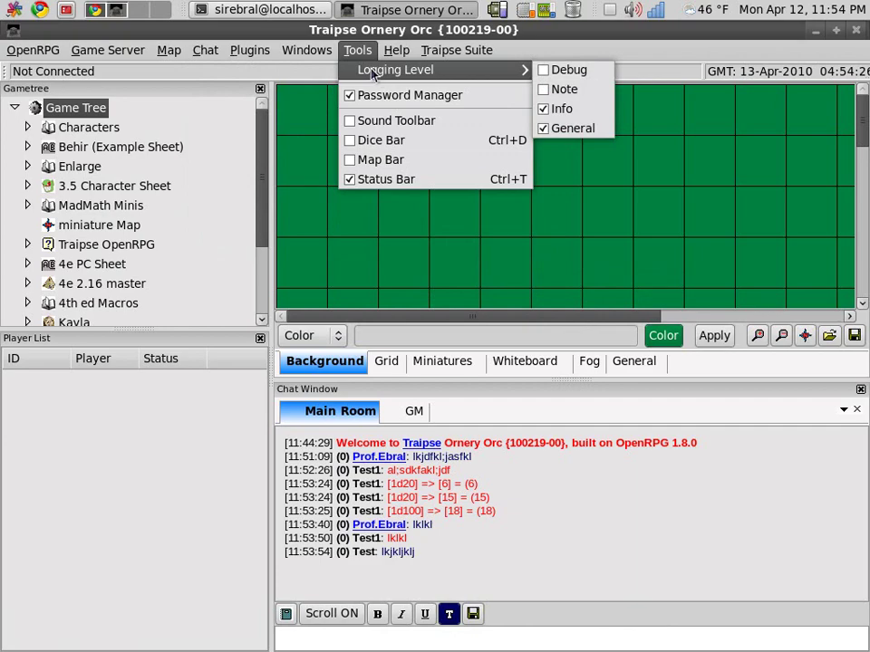
Step: Look through the Game Tree, Server Colors and Player List preferences and leave them without changes
left_click(27, 50)
left_click(28, 49)
left_click(29, 70)
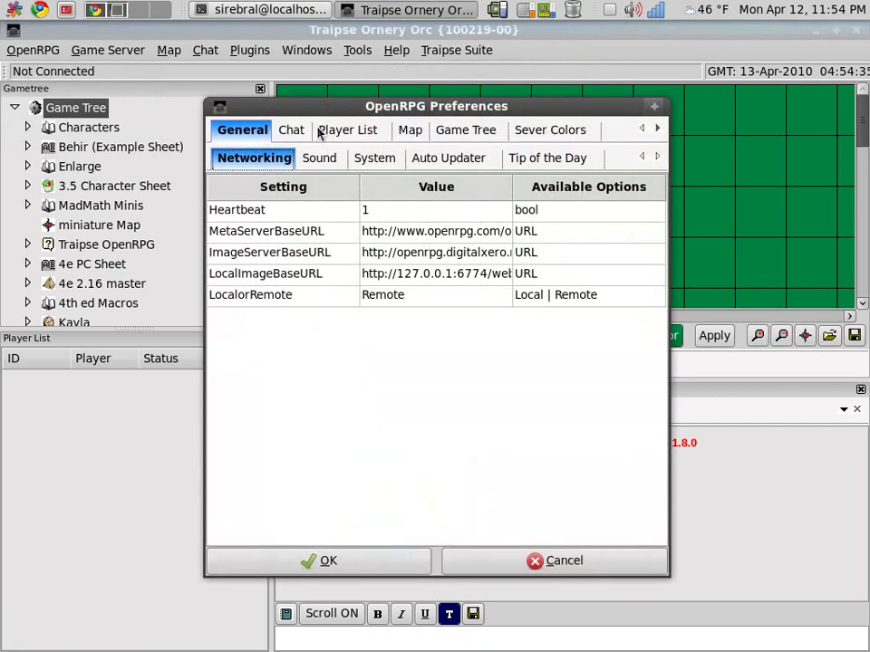
left_click(491, 132)
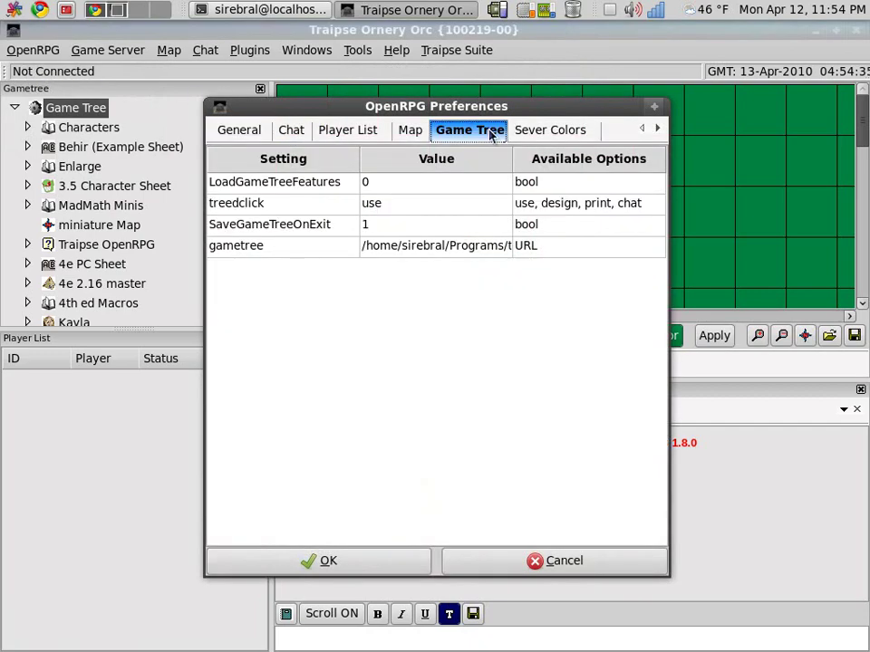
left_click(568, 136)
left_click(358, 134)
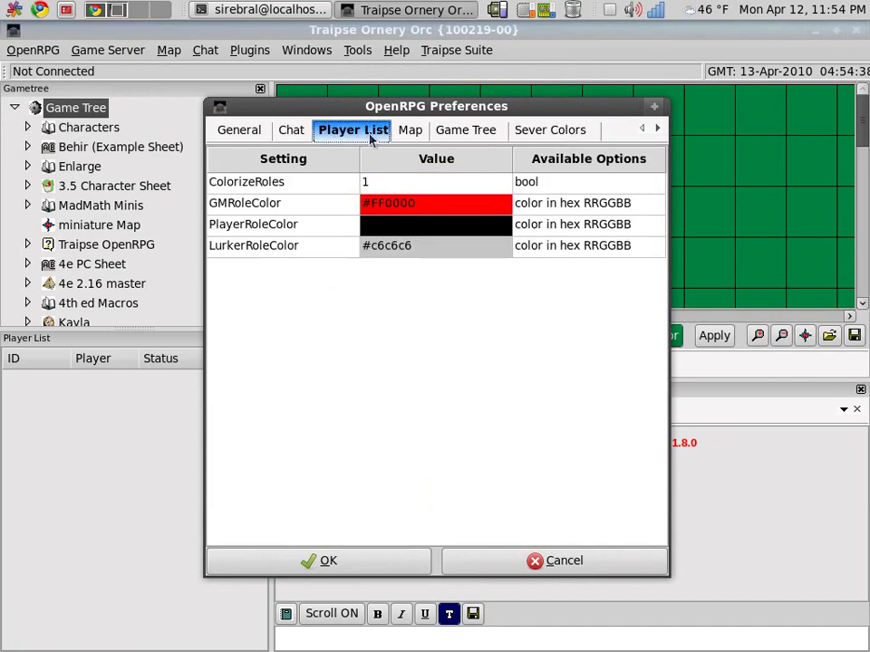
left_click(489, 566)
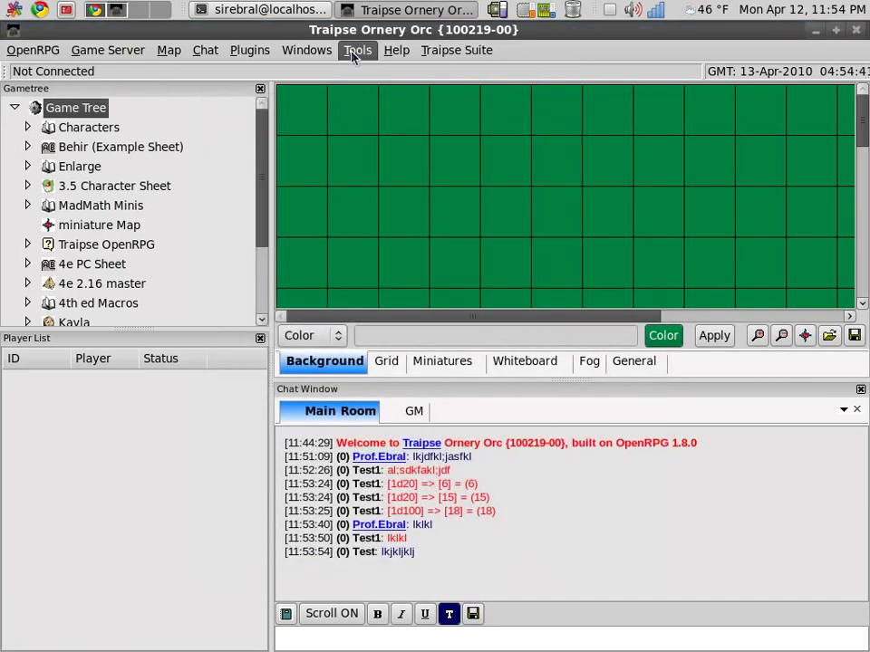
Step: Read the About 'Traipse' OpenRPG information down to the developer credits and close it
left_click(357, 50)
mouse_move(387, 72)
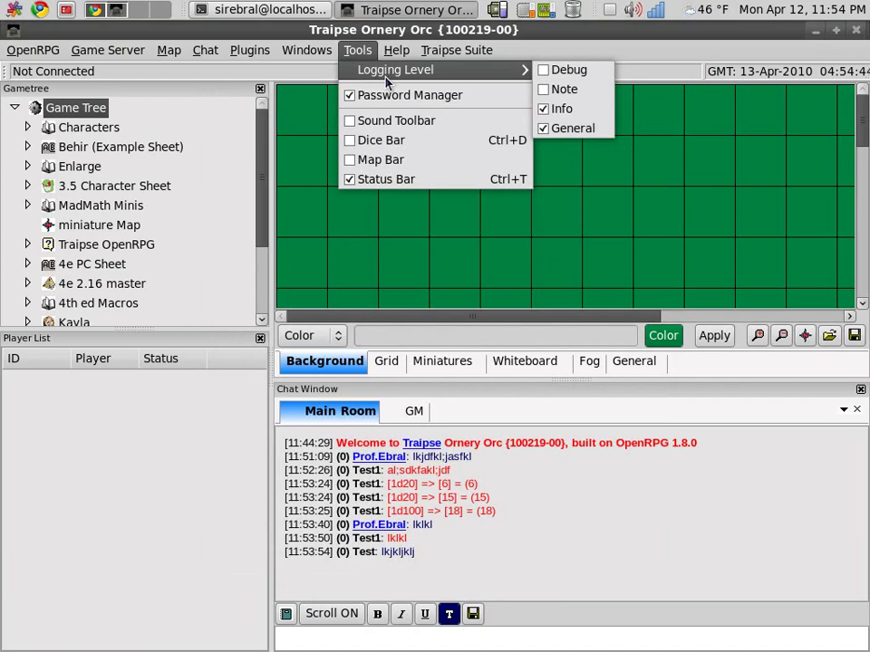
mouse_move(396, 50)
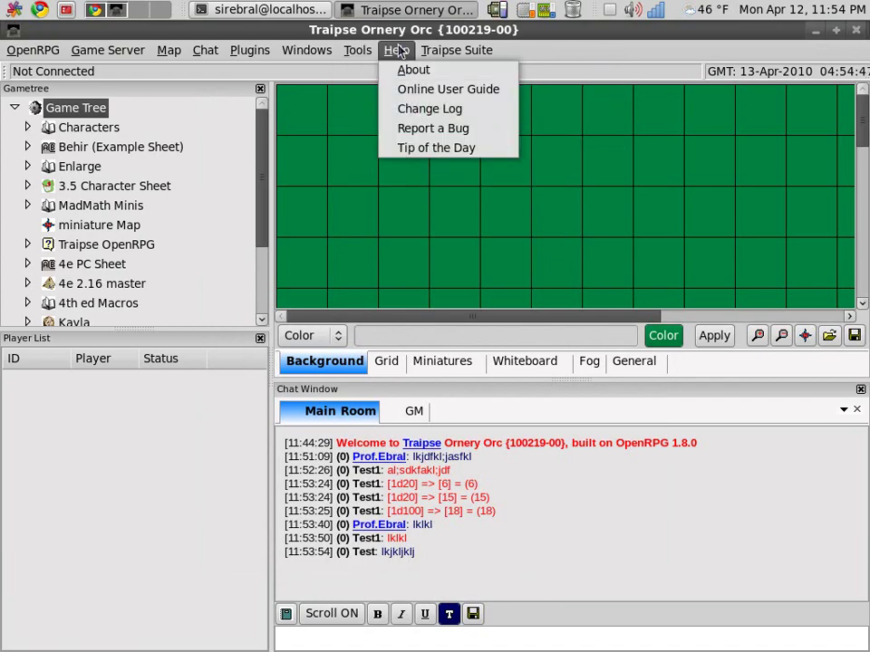
left_click(412, 70)
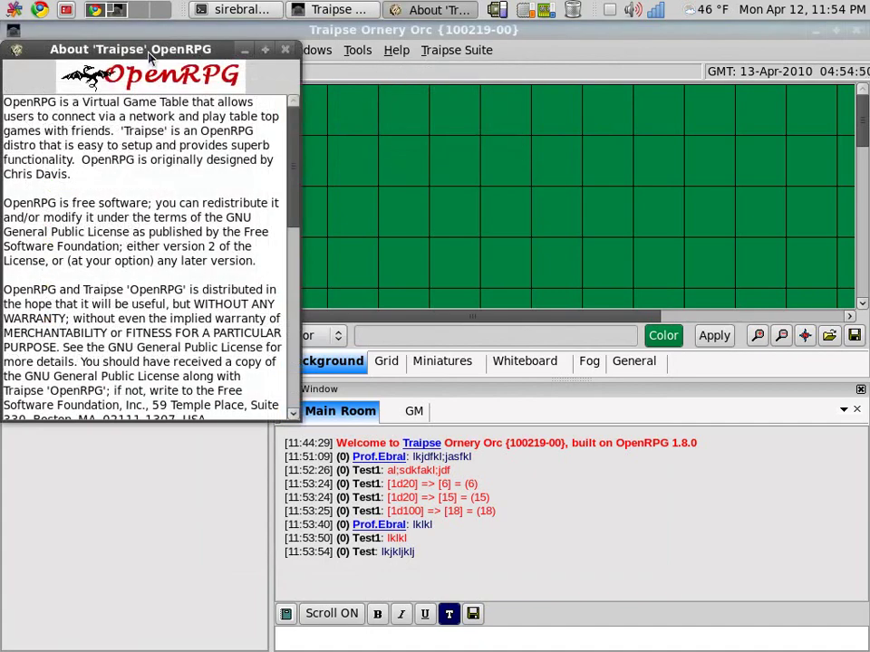
left_click_drag(398, 168, 304, 100)
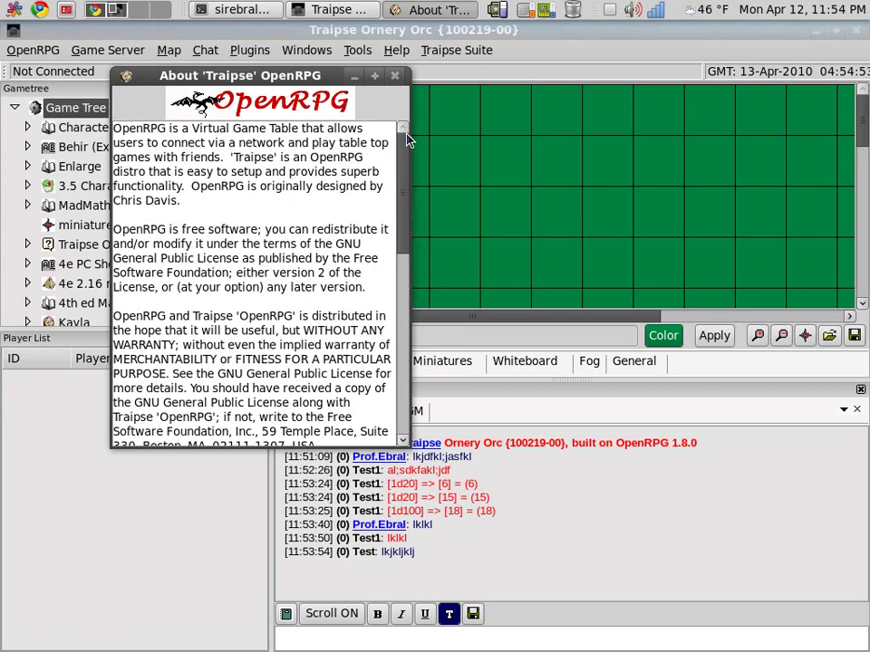
scroll(329, 220, "down", 15)
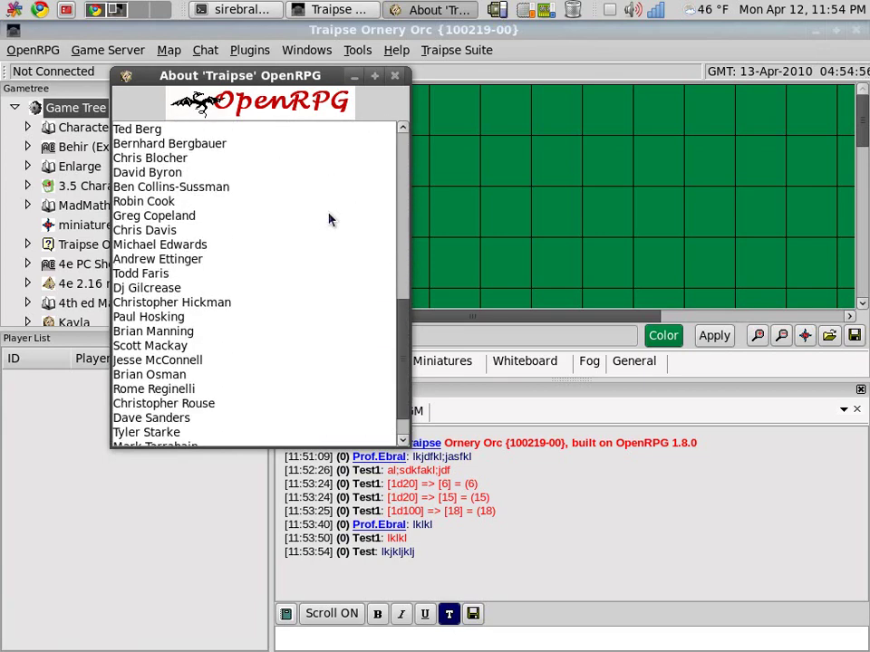
scroll(295, 204, "up", 4)
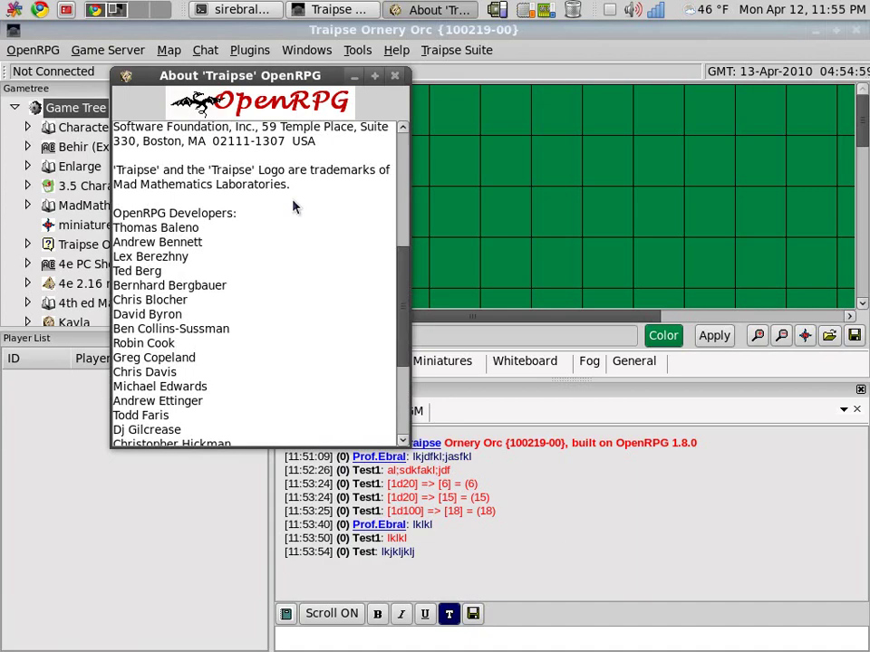
left_click(393, 76)
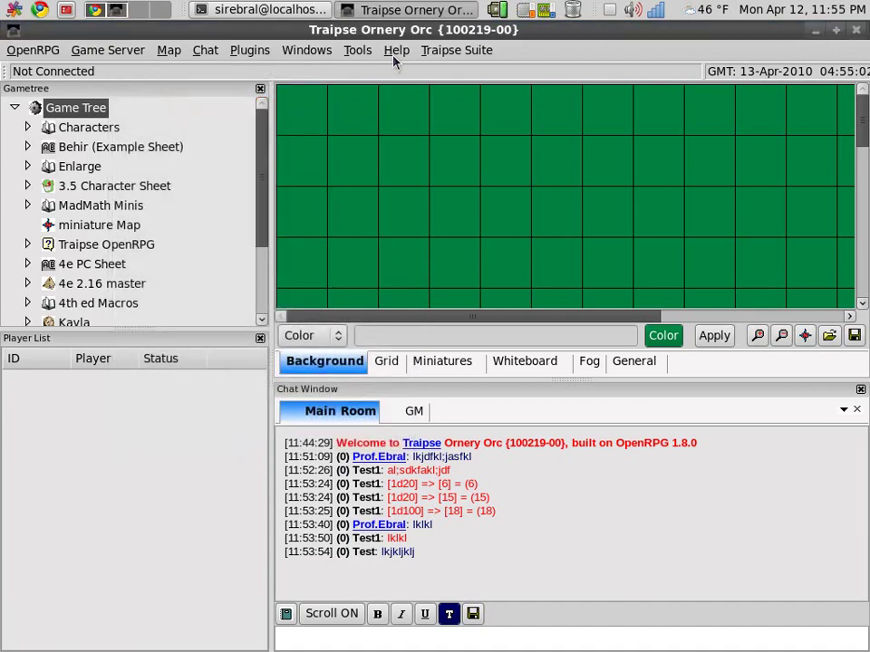
Step: Show the Tip of the Day, page through several tips and close it
left_click(395, 52)
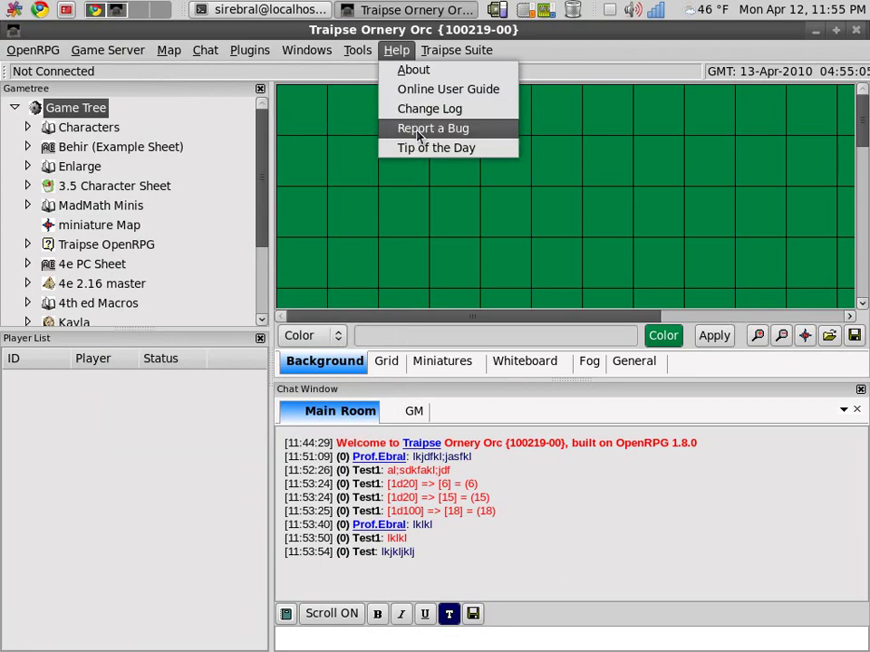
left_click(426, 149)
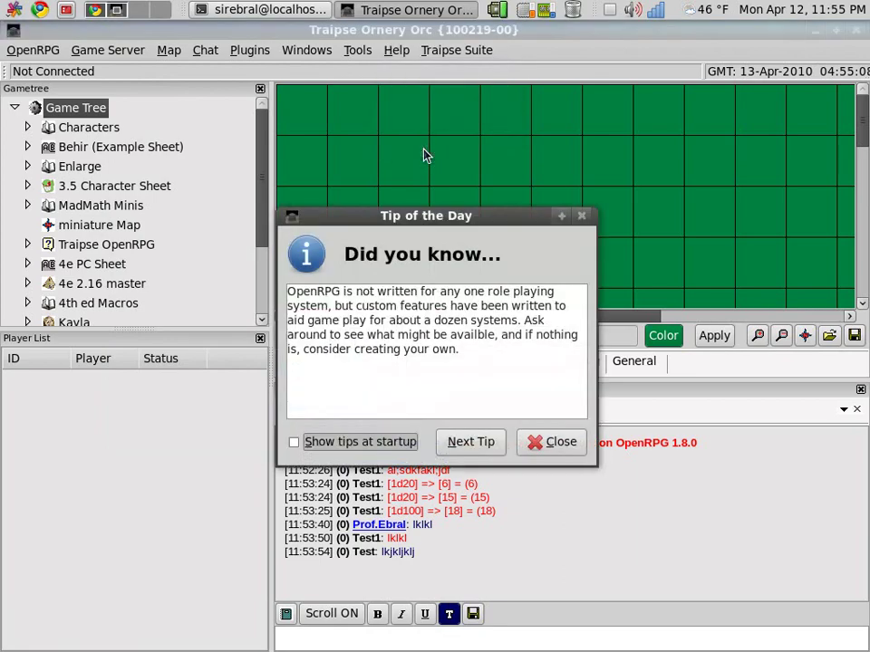
left_click_drag(443, 217, 444, 87)
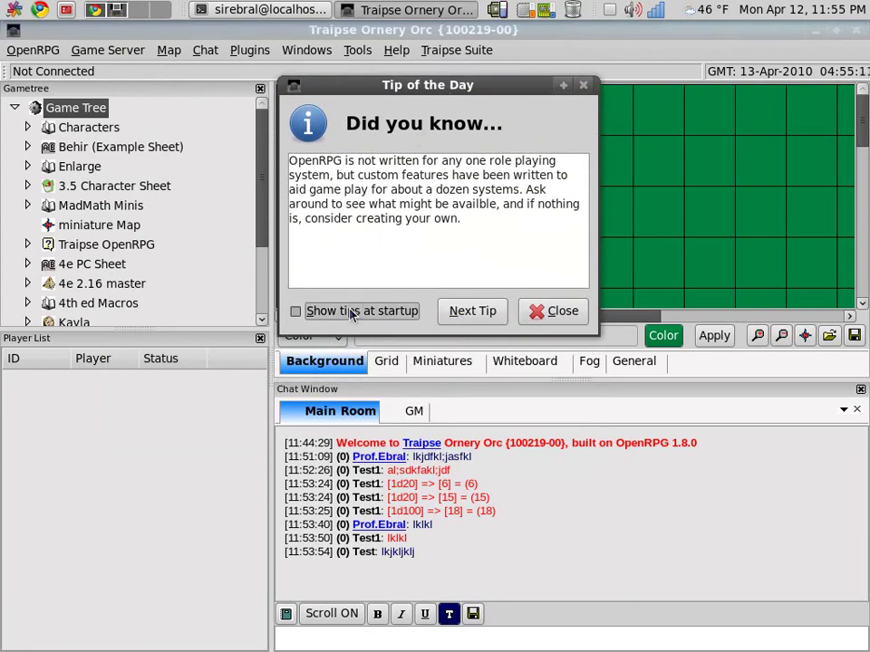
left_click(477, 313)
left_click(482, 314)
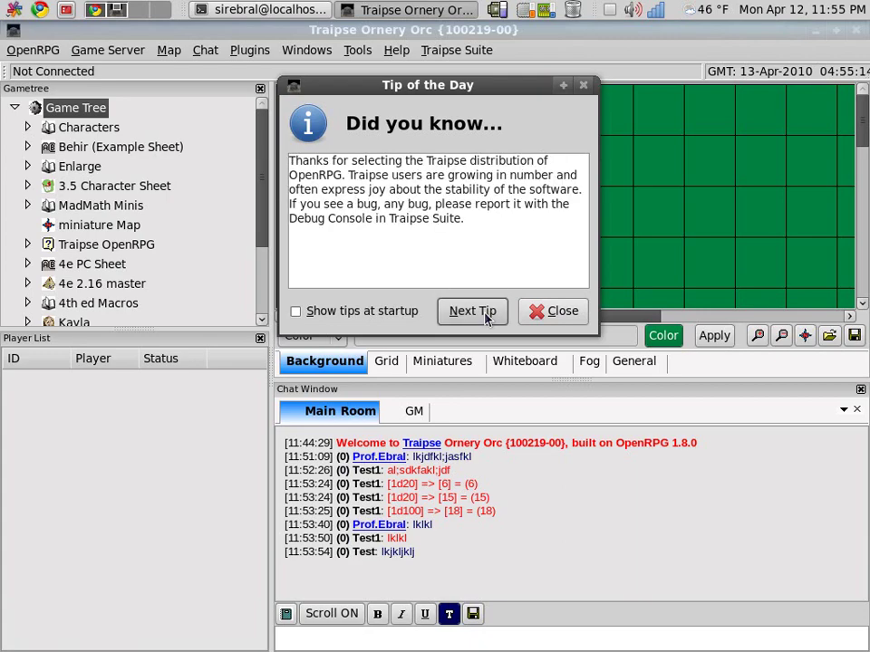
left_click(484, 313)
left_click(478, 312)
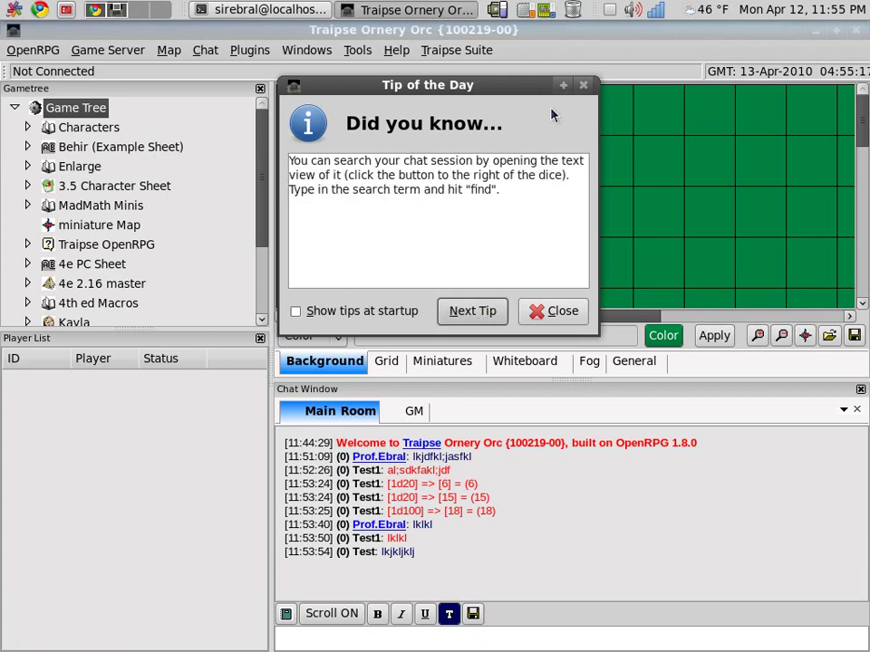
left_click(584, 87)
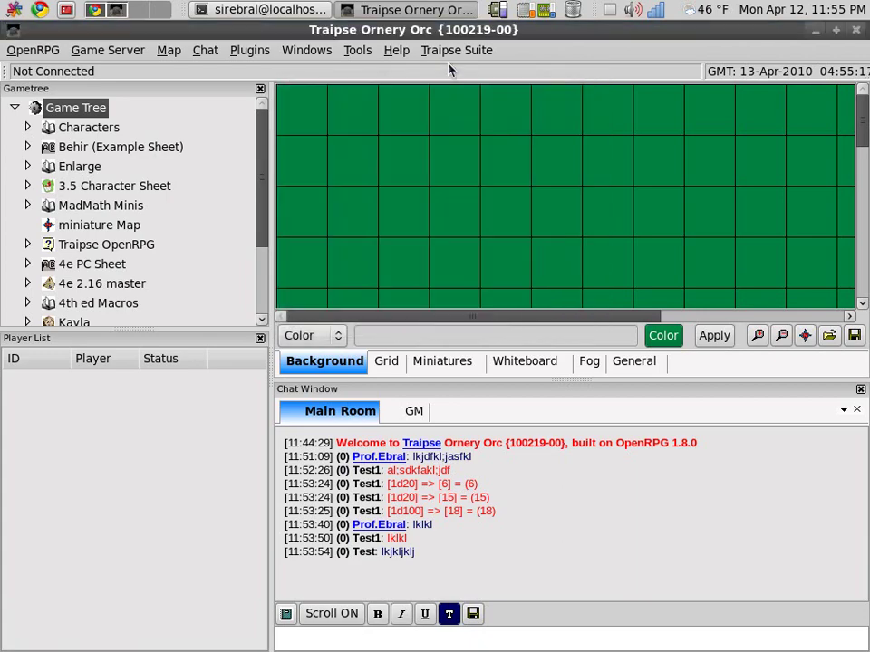
Step: Open the Debug Console, move it over the map and view its log down to the end
left_click(402, 51)
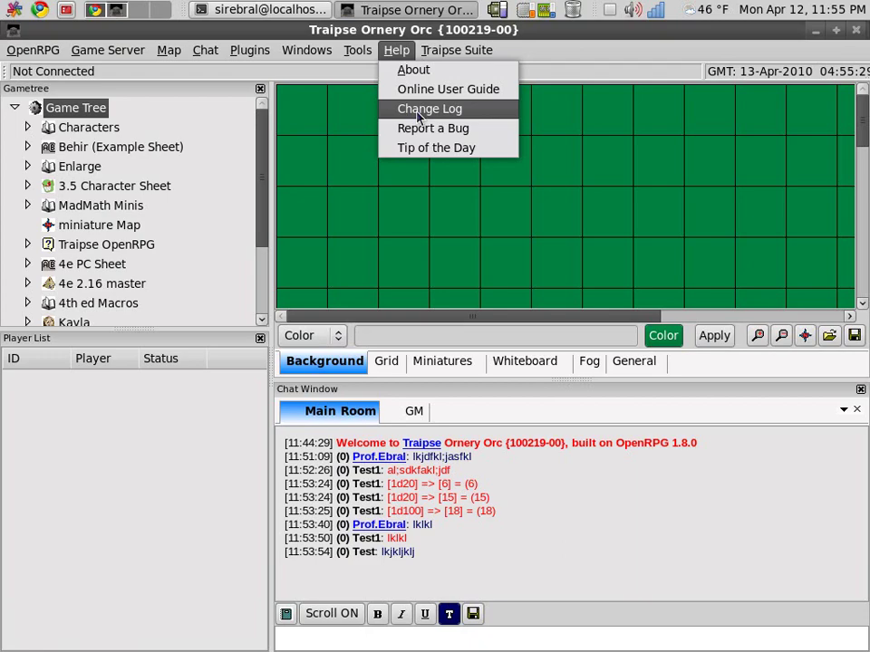
mouse_move(427, 53)
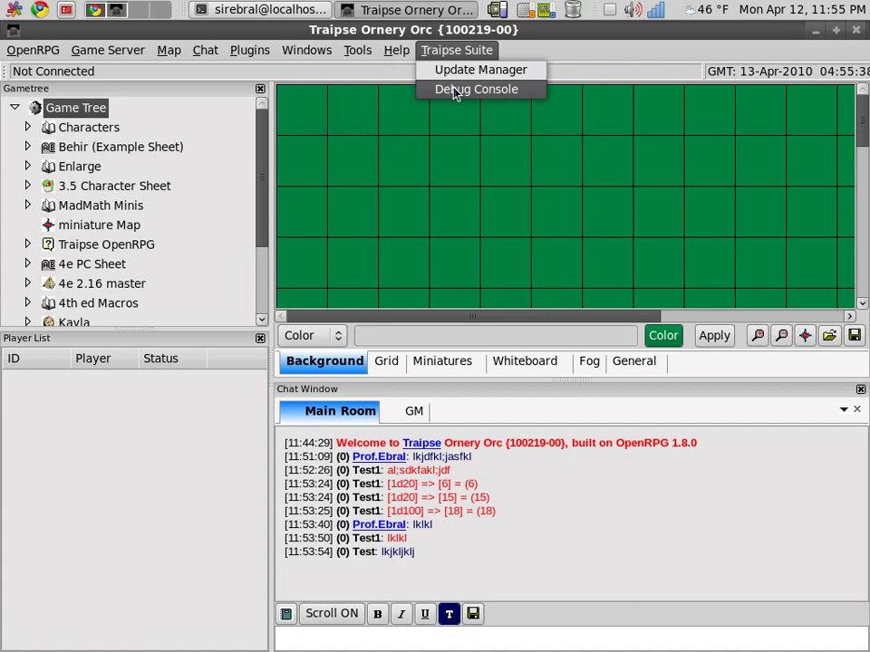
left_click(454, 90)
left_click_drag(218, 50, 459, 92)
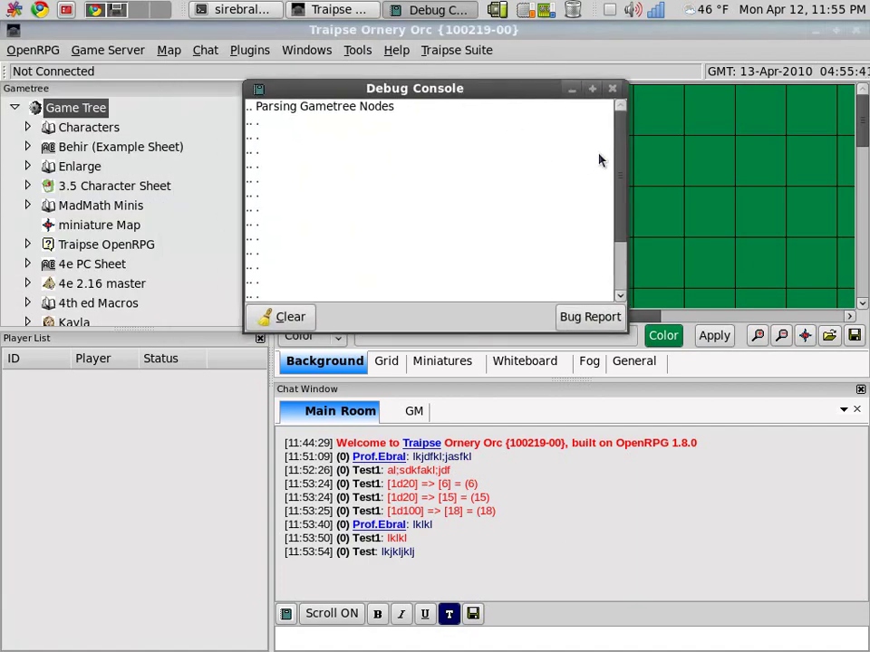
left_click_drag(620, 135, 621, 198)
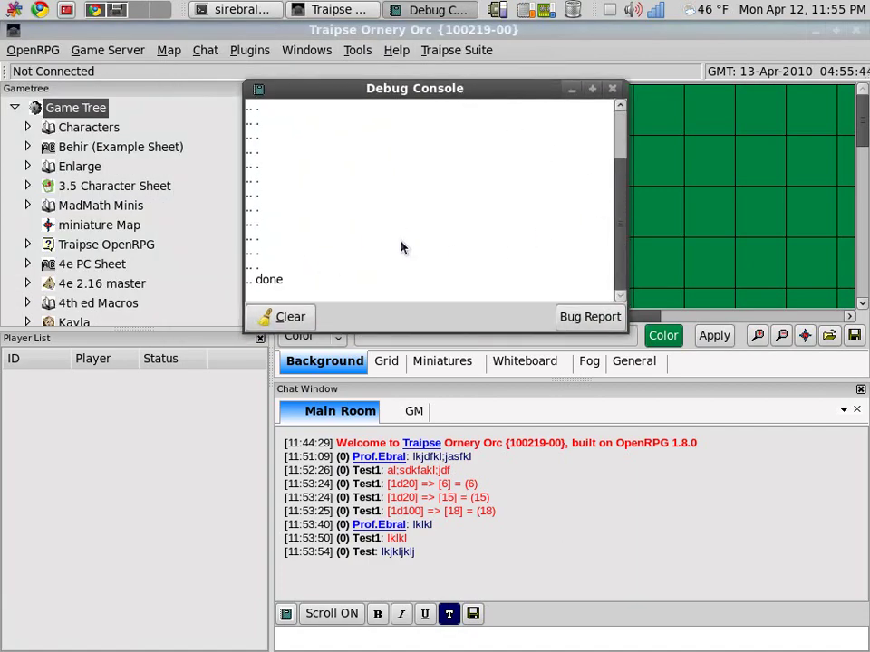
Step: Select the entire log text in the Debug Console and copy it
left_click_drag(403, 246, 374, 193)
left_click(288, 125)
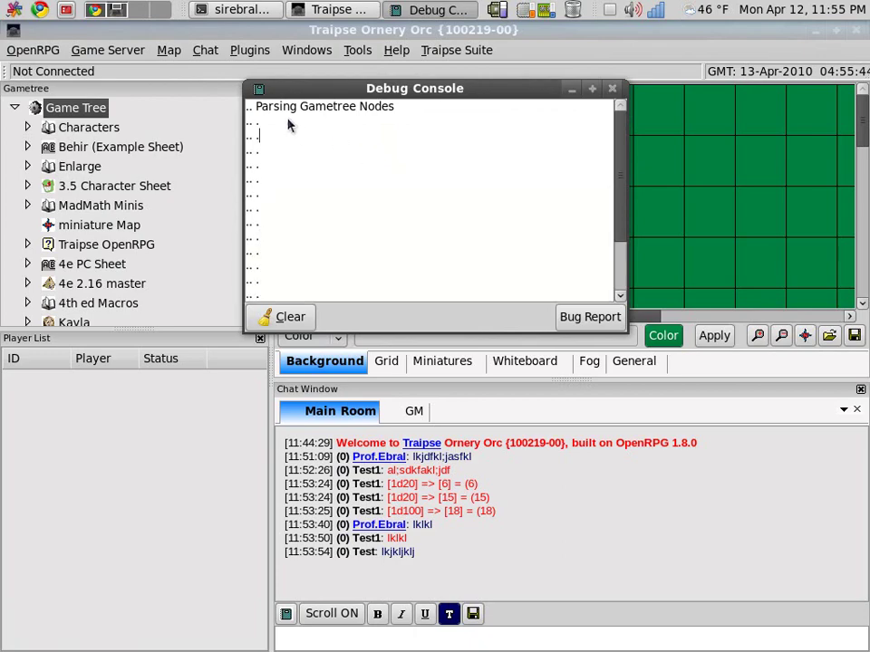
scroll(399, 211, "down", 5)
left_click_drag(358, 291, 214, 79)
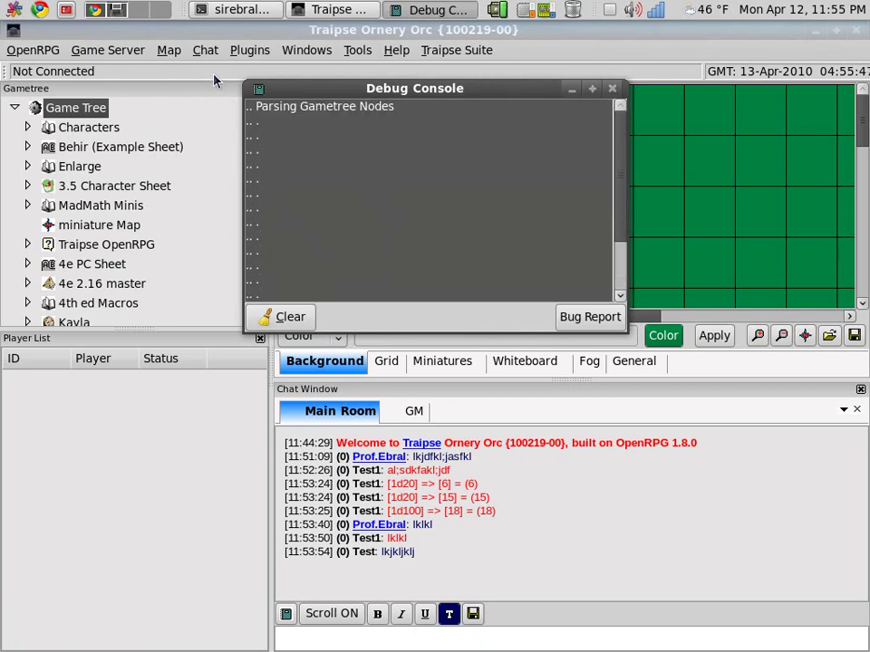
right_click(308, 158)
left_click(330, 178)
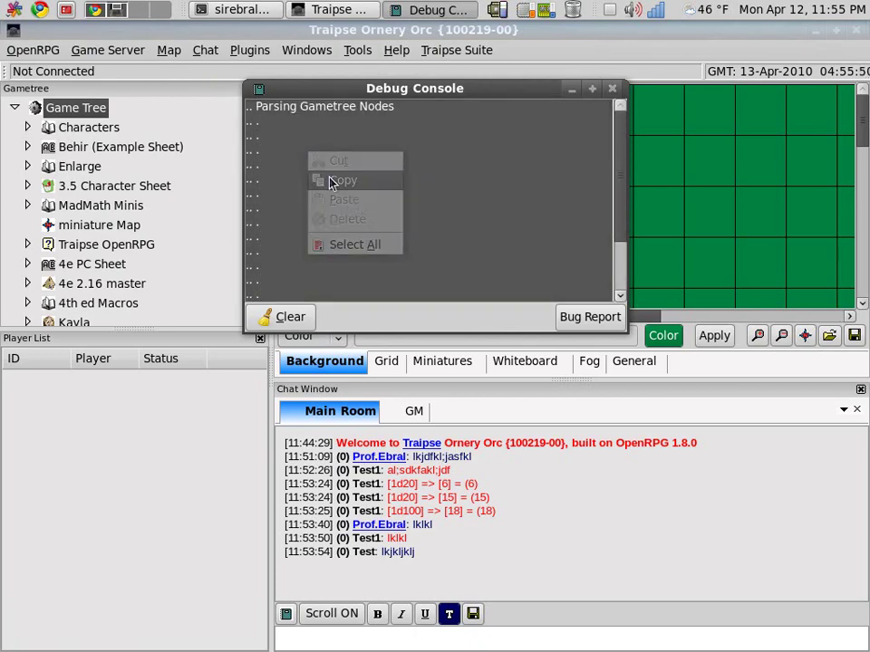
Step: Paste the copied debug log into the Main Room chat and send it, then view the posted message's beginning
left_click(489, 639)
right_click(489, 641)
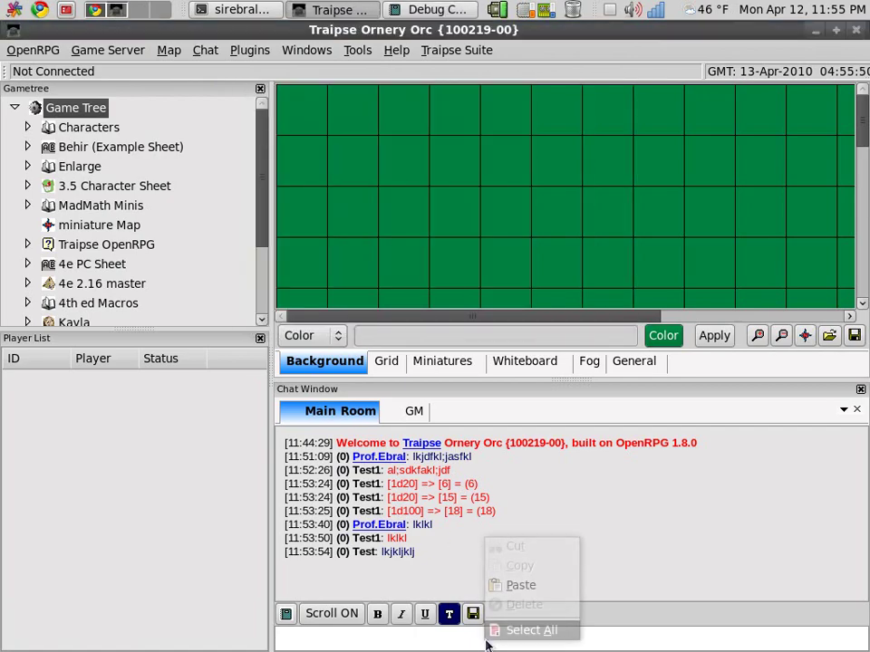
left_click(519, 585)
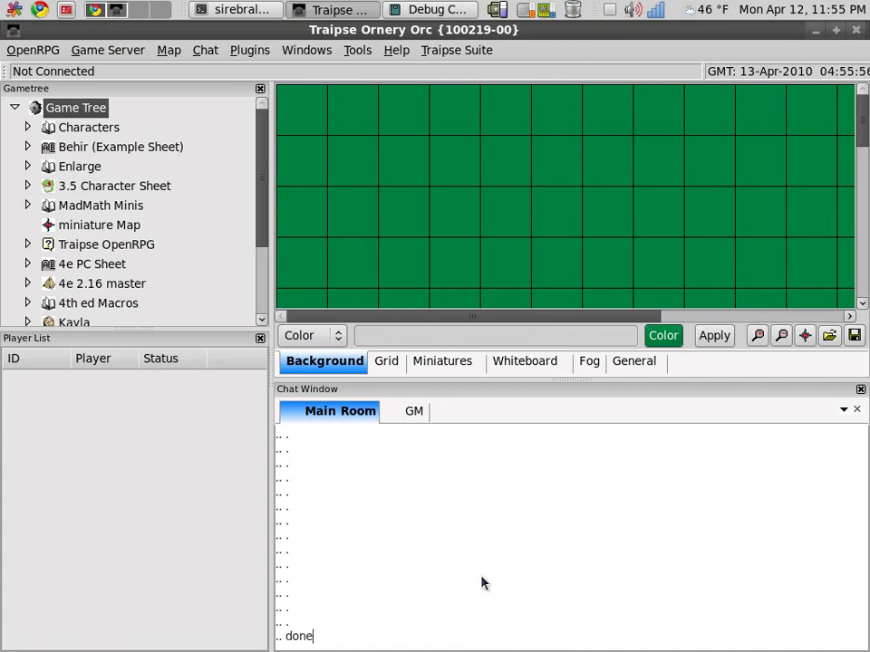
key("Return")
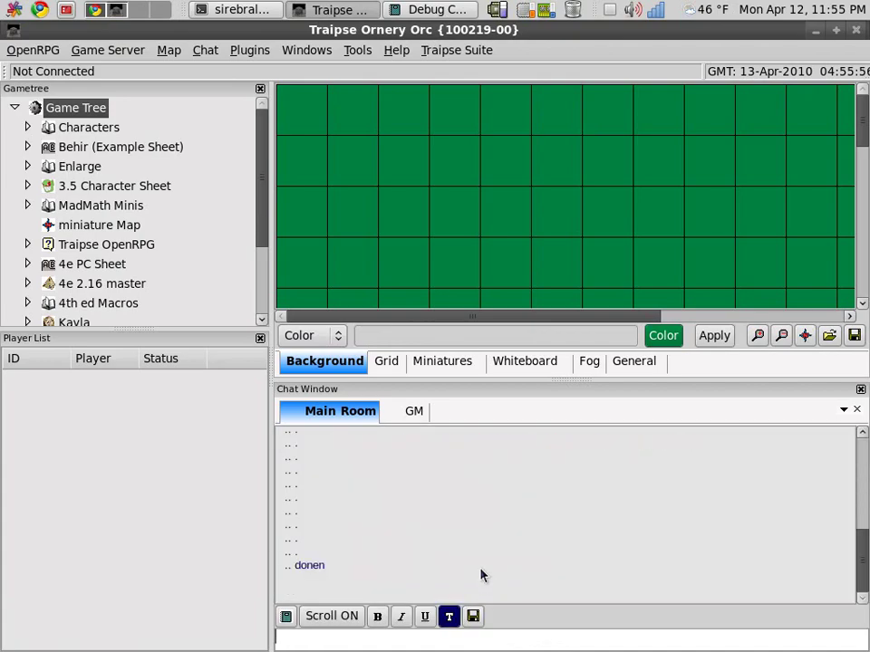
scroll(480, 573, "up", 3)
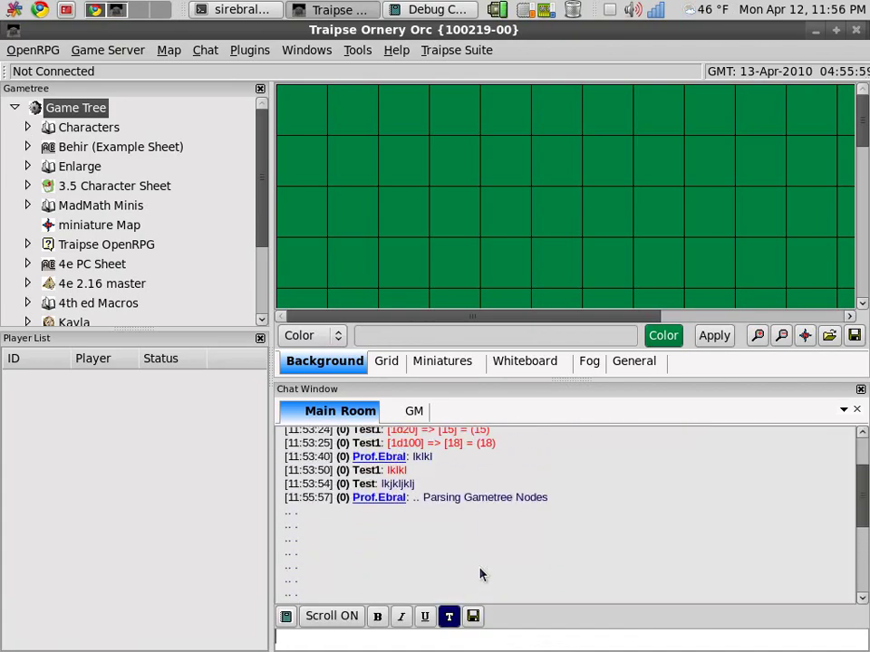
Step: Open the Update Manager and close the Debug Console
left_click(453, 51)
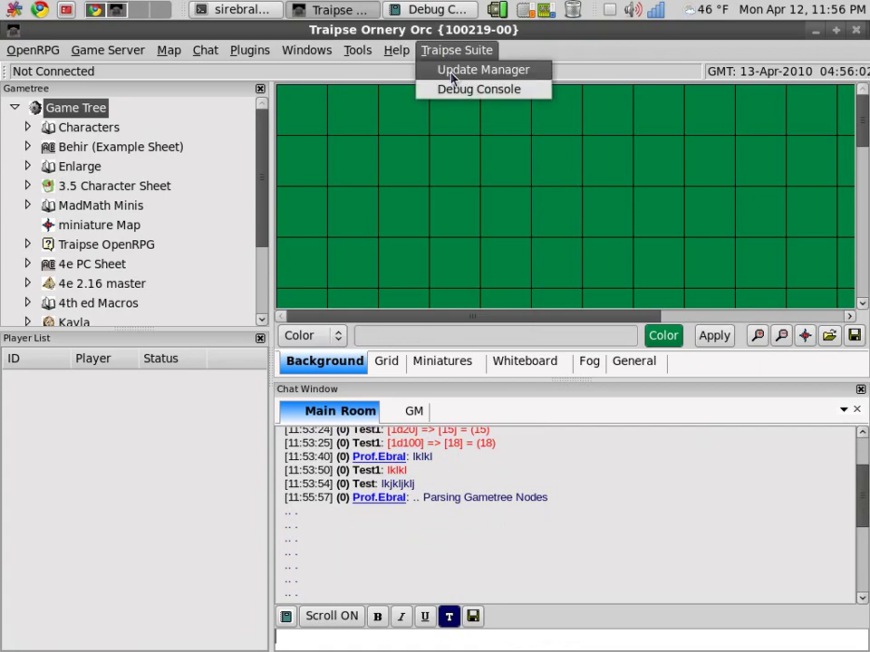
left_click(451, 71)
left_click(357, 10)
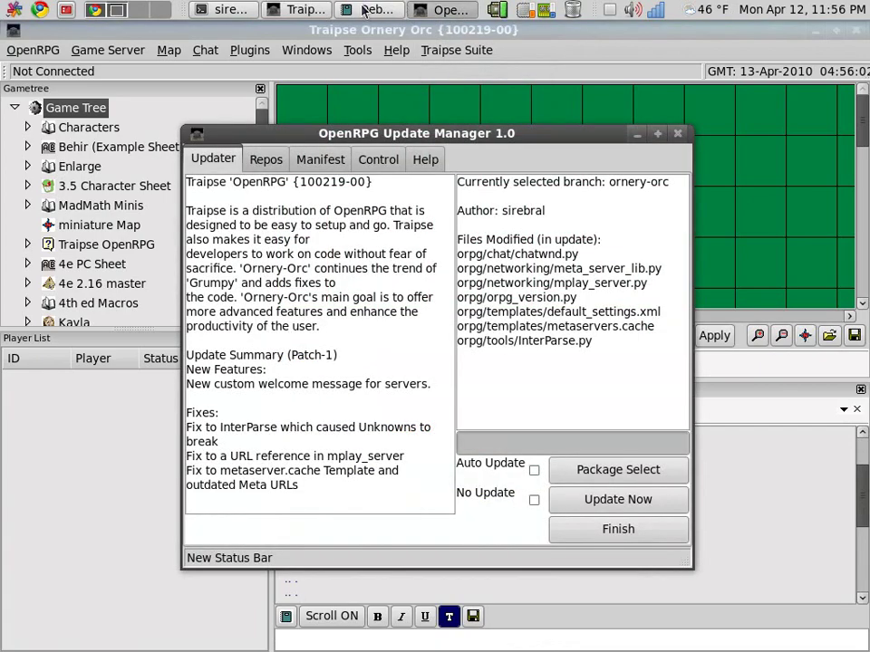
left_click(611, 88)
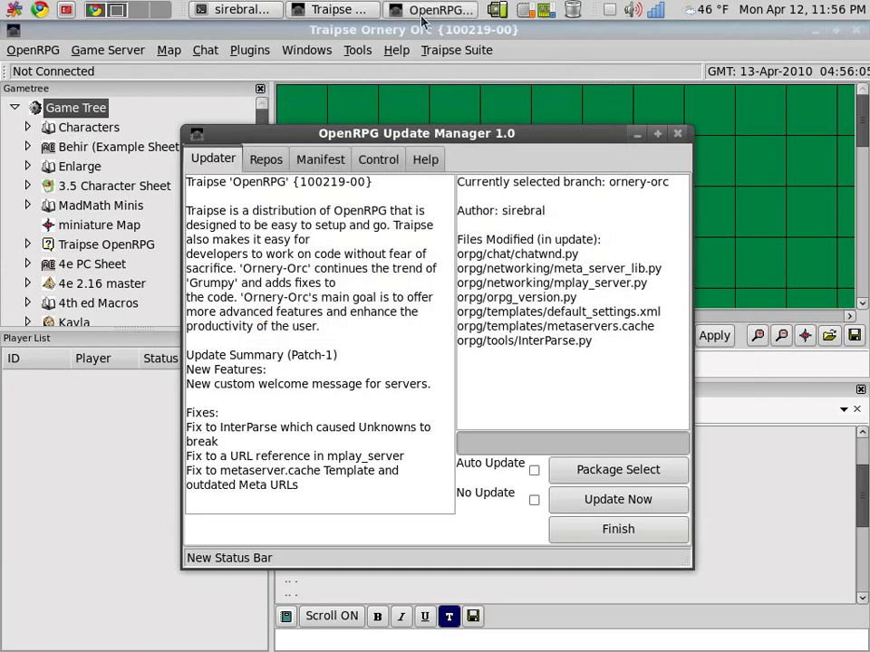
Step: Reopen the Debug Console, clear its log and close the console
left_click(448, 50)
left_click(452, 91)
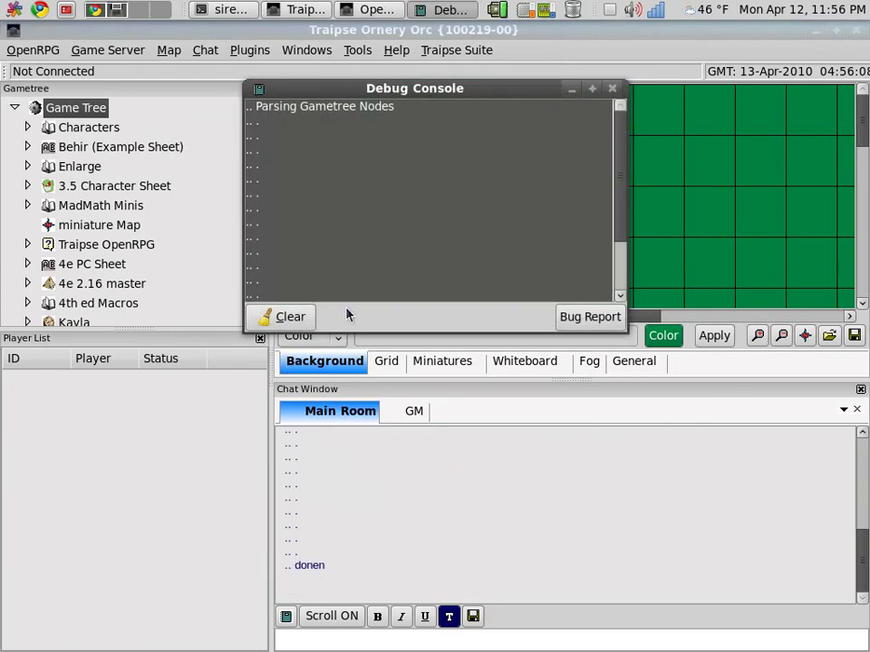
left_click(290, 317)
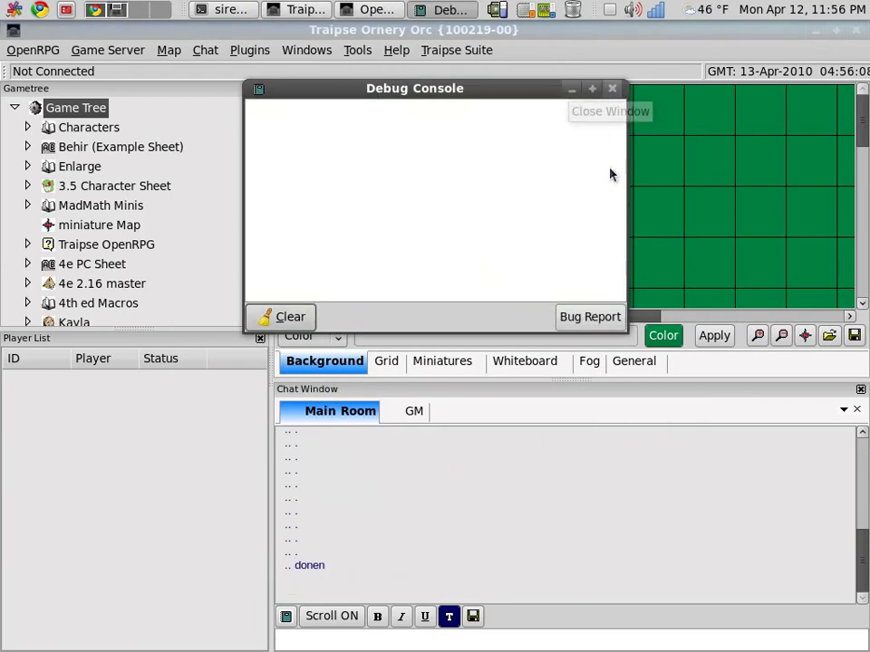
left_click(612, 89)
Step: Return to the Update Manager and select its Auto Update and No Update options in turn
left_click(438, 10)
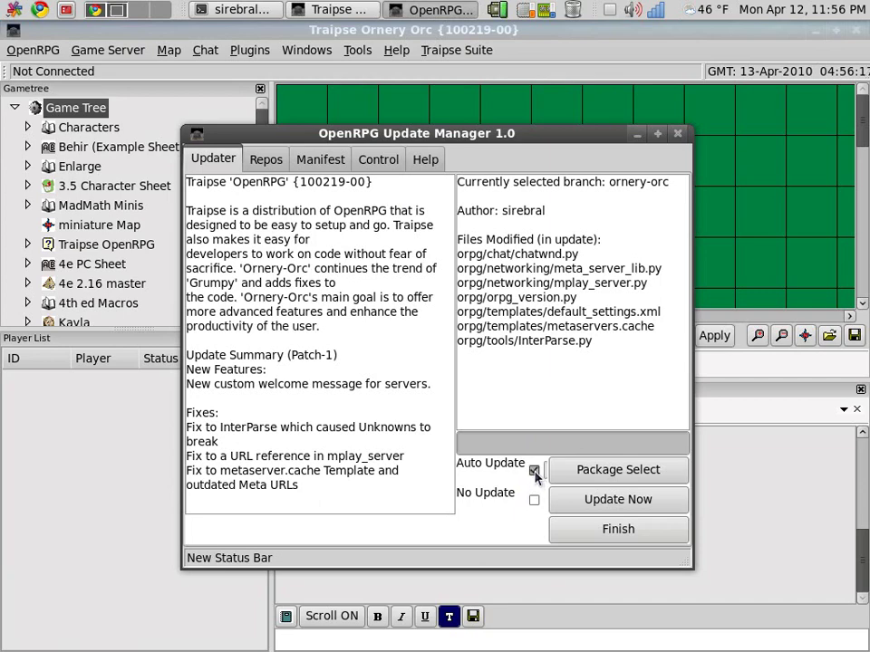
left_click(533, 500)
Step: View the Update Manager's Control, Manifest, Repos and Help pages in turn, and close the Update Manager
left_click(375, 160)
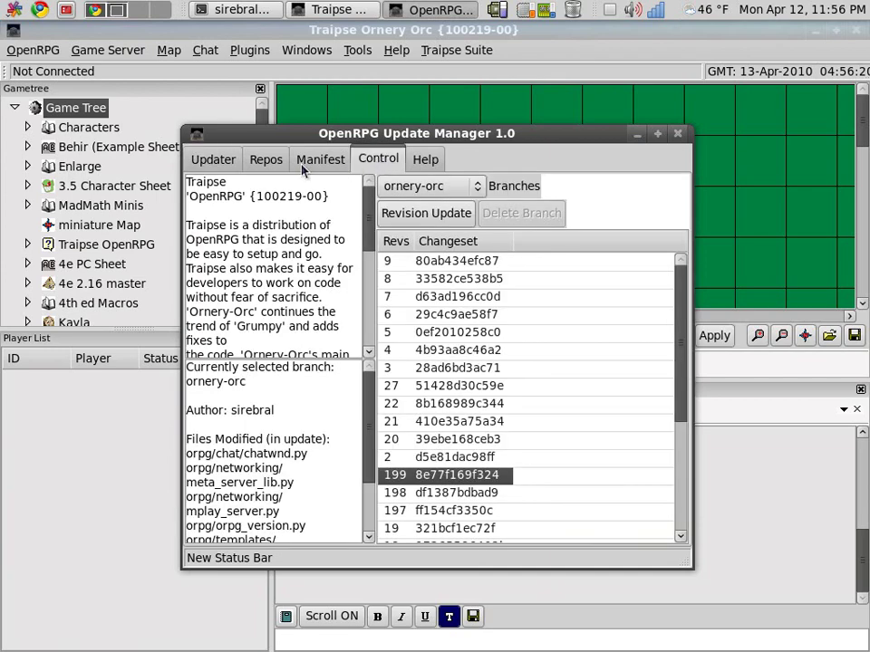
left_click(323, 161)
left_click(269, 162)
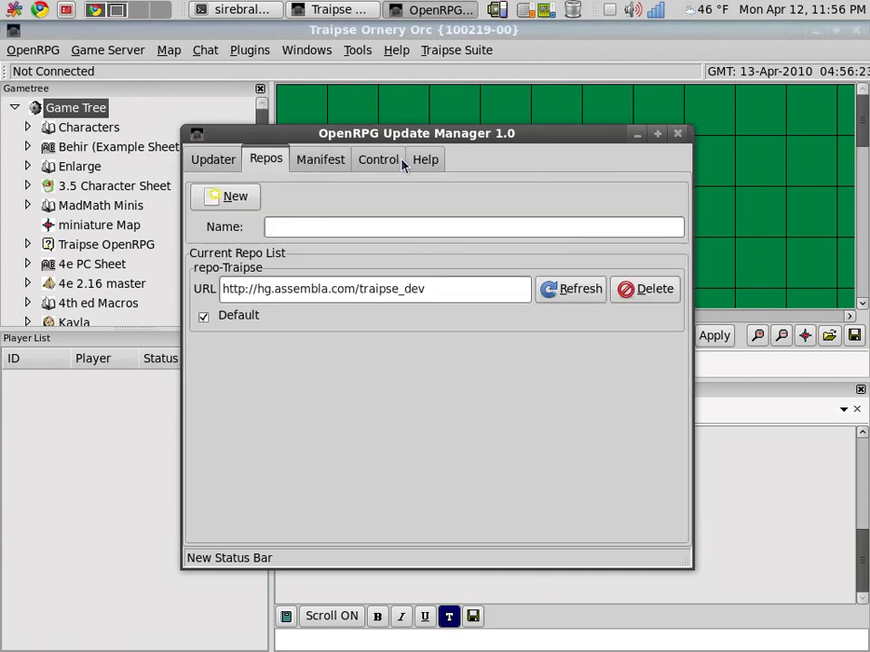
left_click(423, 163)
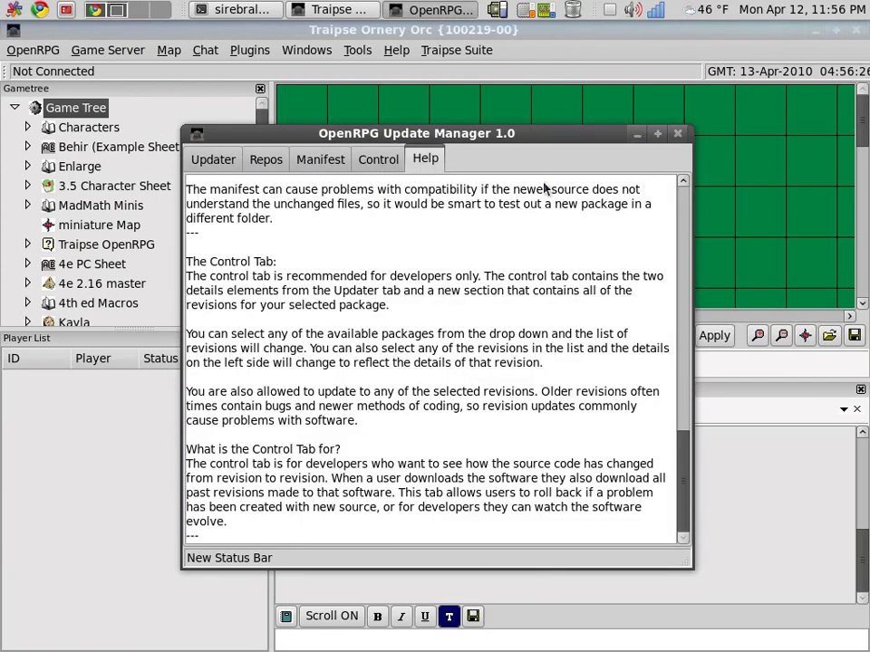
left_click(677, 133)
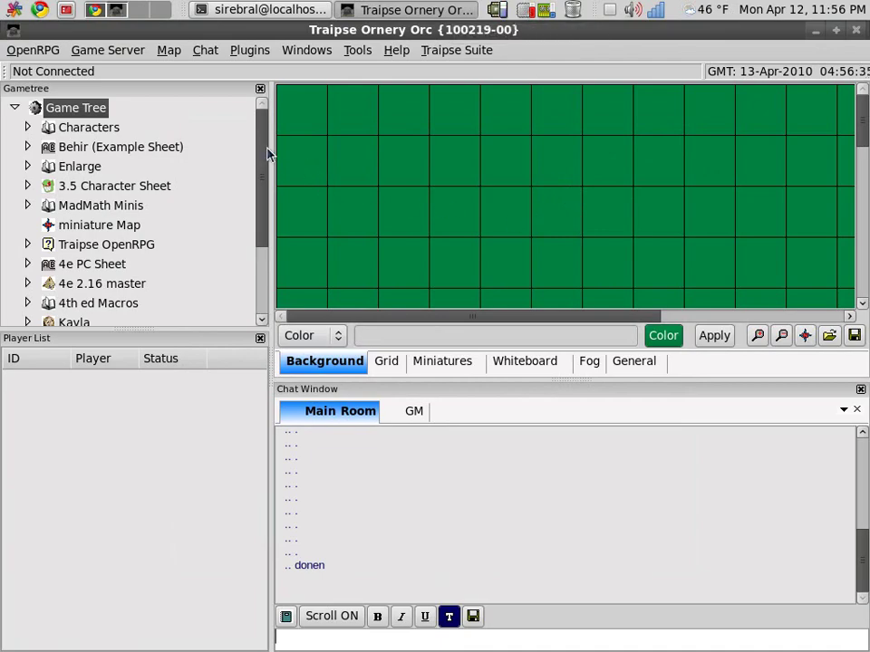
left_click_drag(266, 154, 257, 129)
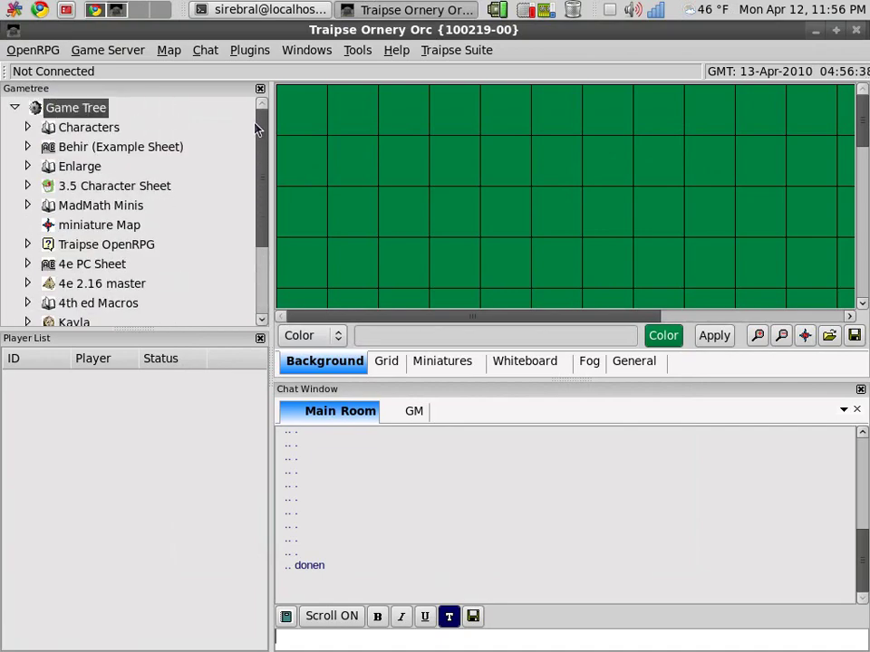